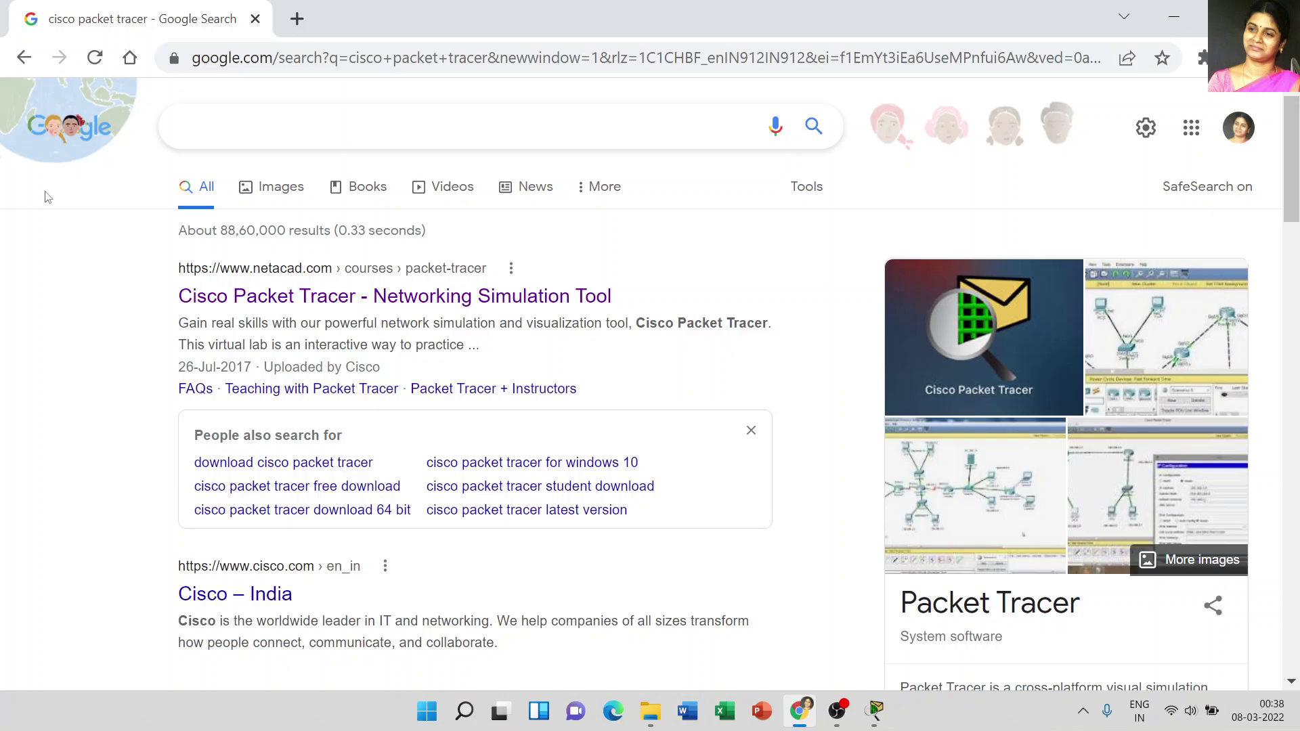
Step: Search Google for 'cisco packet tracer'
click(225, 132)
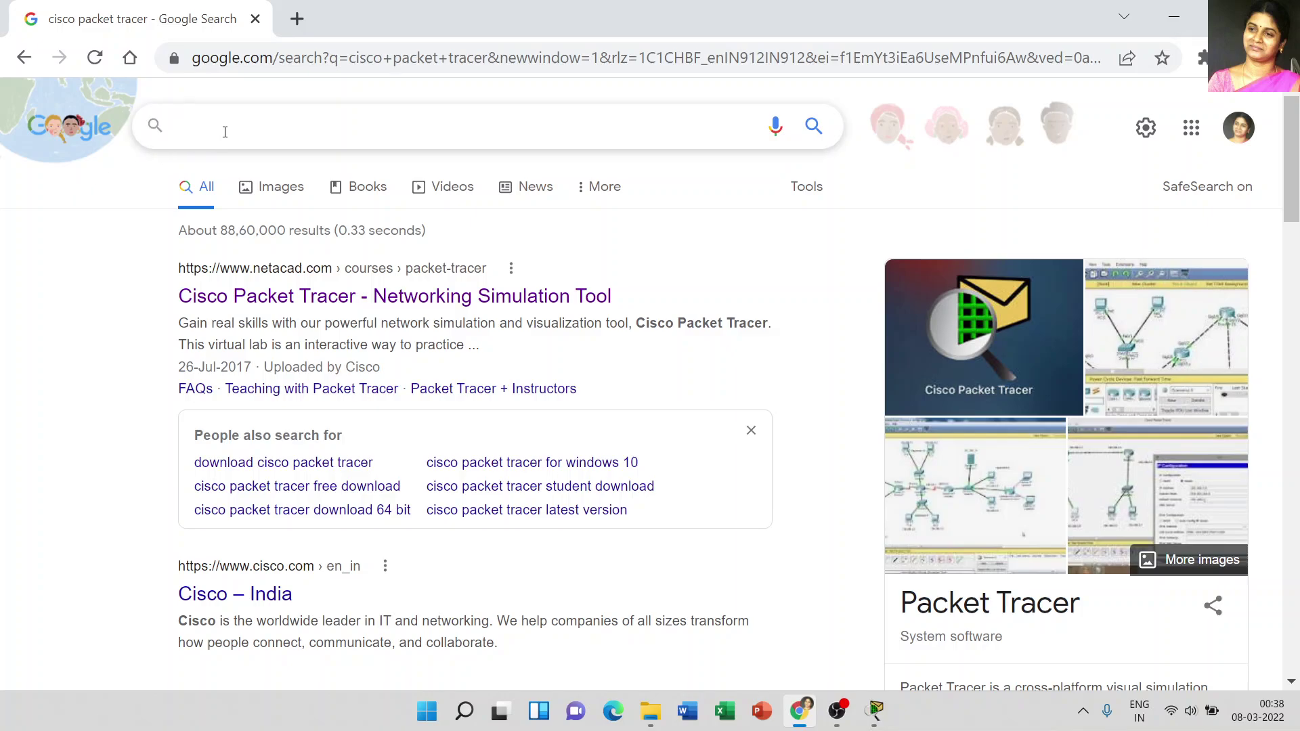
text(cisco )
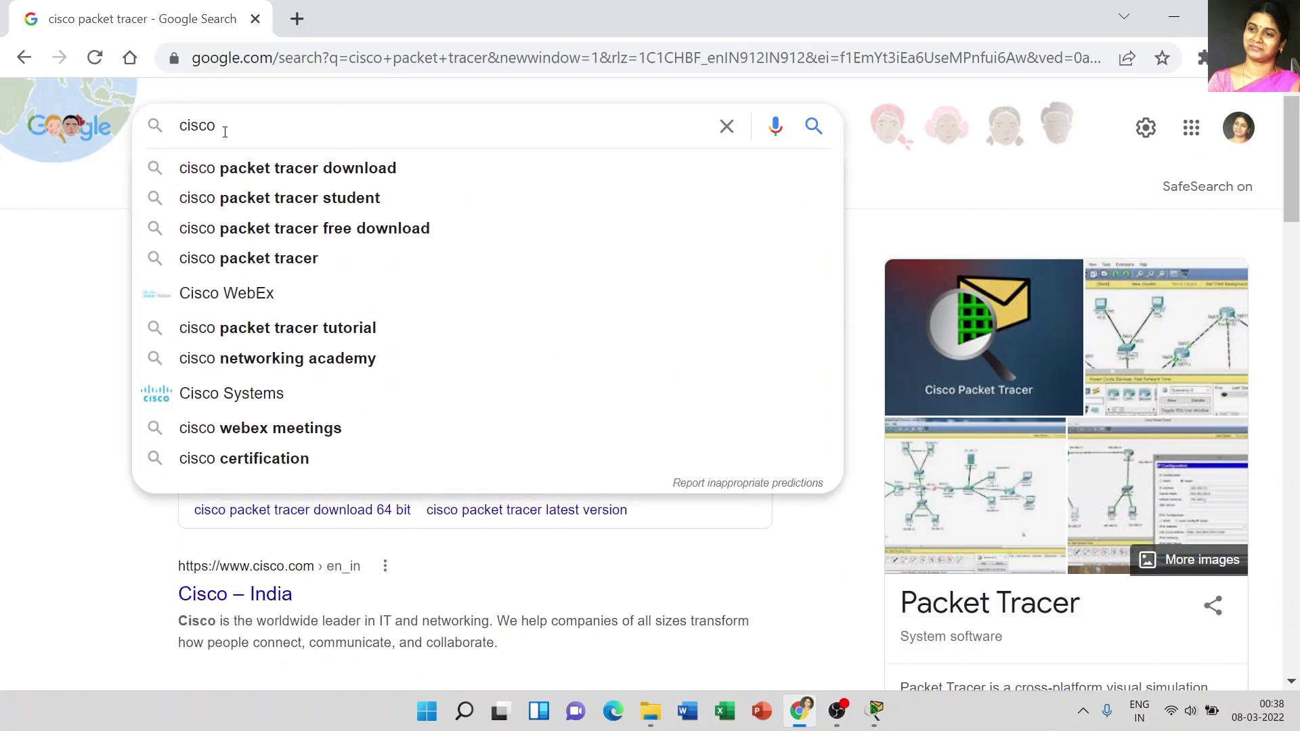
text(packet tracer)
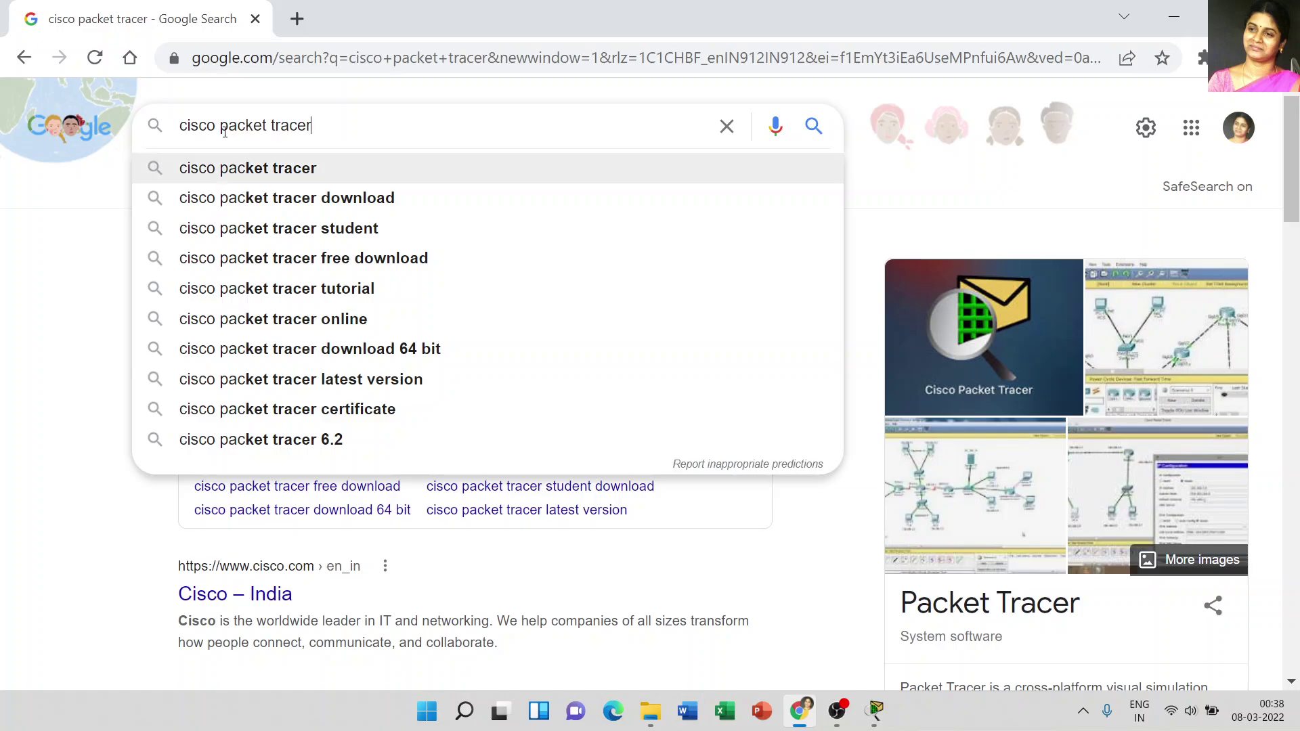
key(Return)
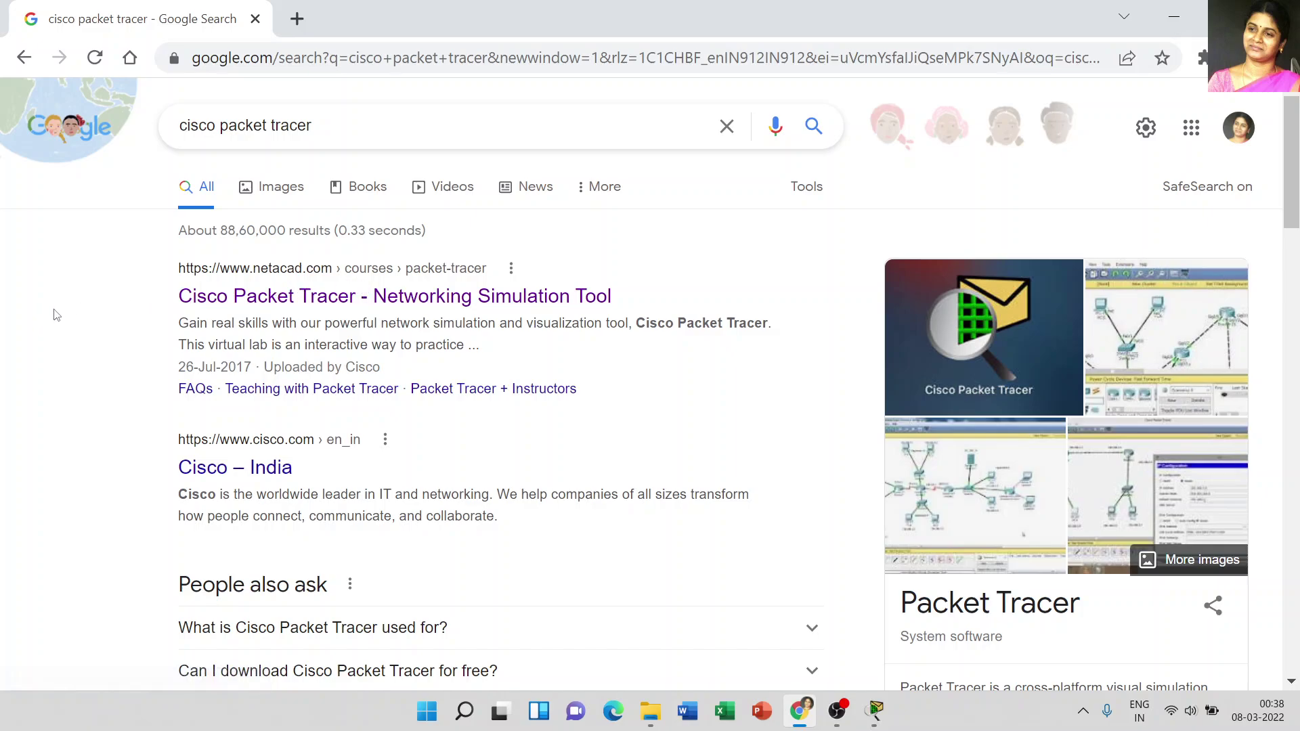
Step: Open the netacad Cisco Packet Tracer - Networking Simulation Tool page and scroll to its free introductory courses
click(488, 303)
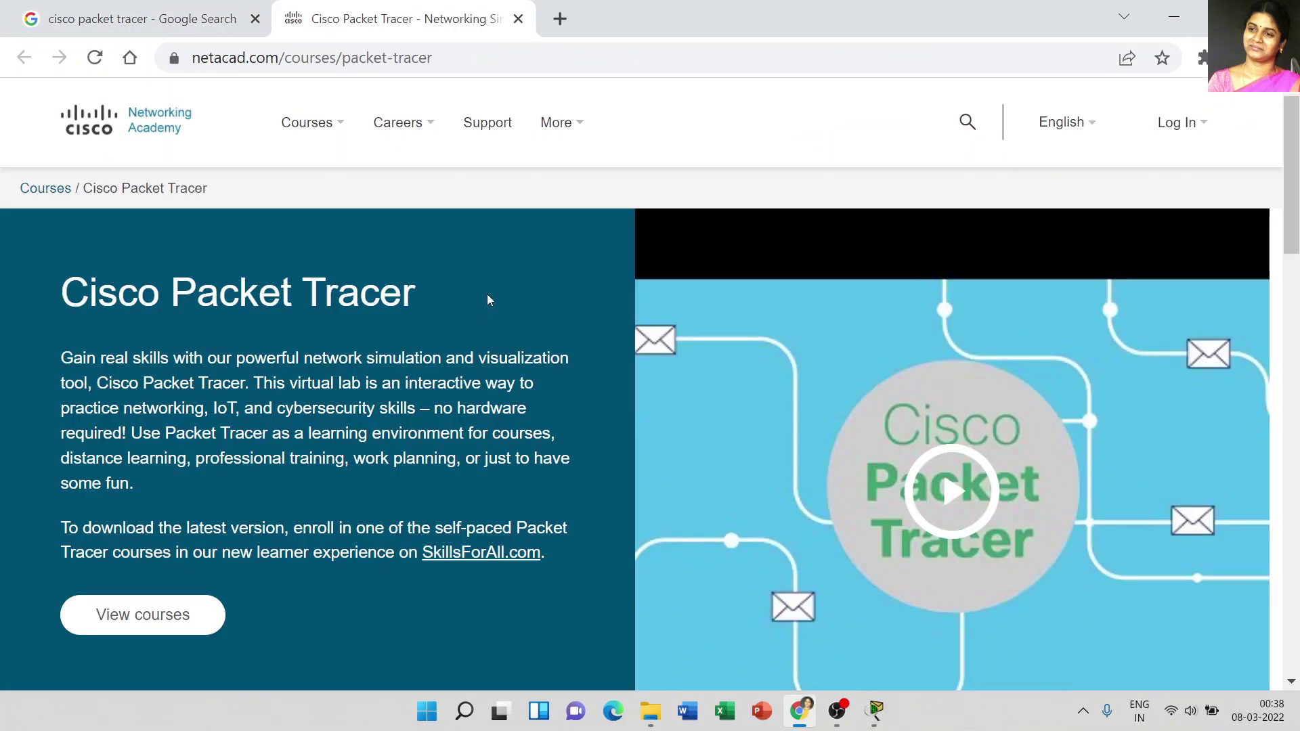
scroll(487, 296, down, 3)
scroll(486, 293, down, 6)
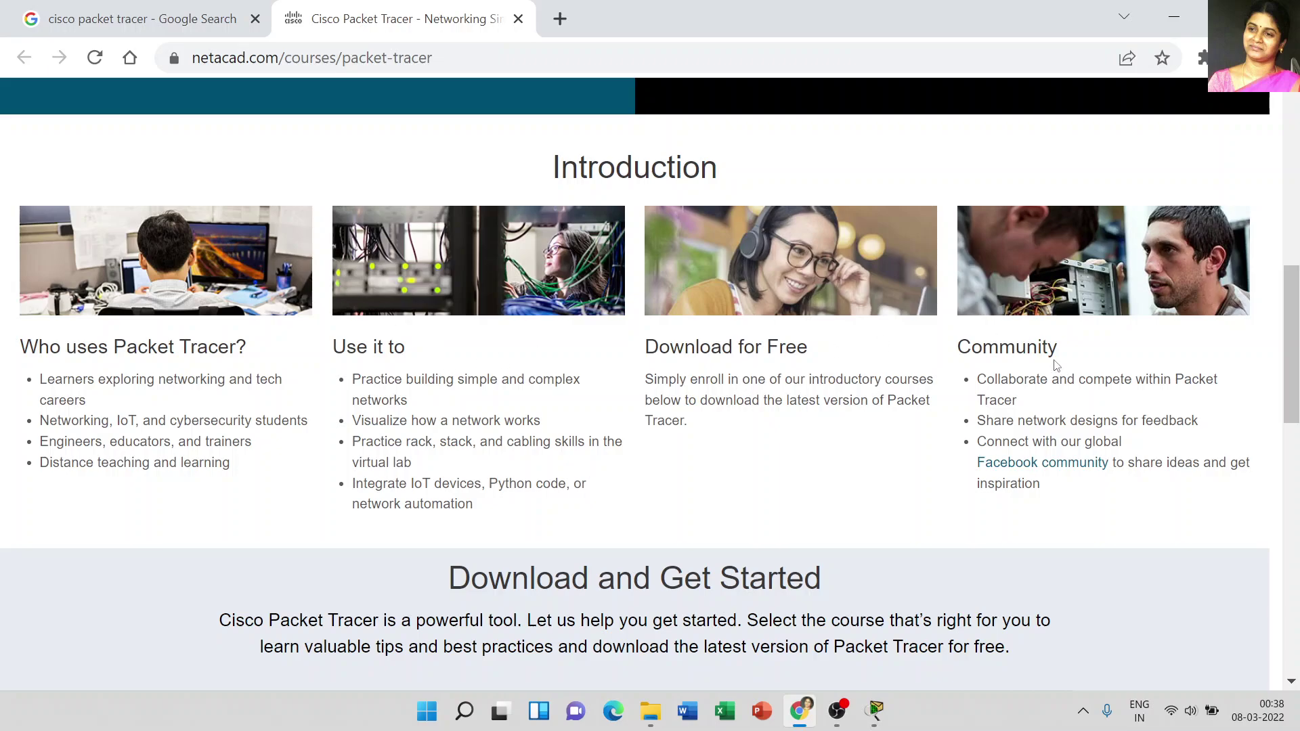
scroll(1045, 358, down, 3)
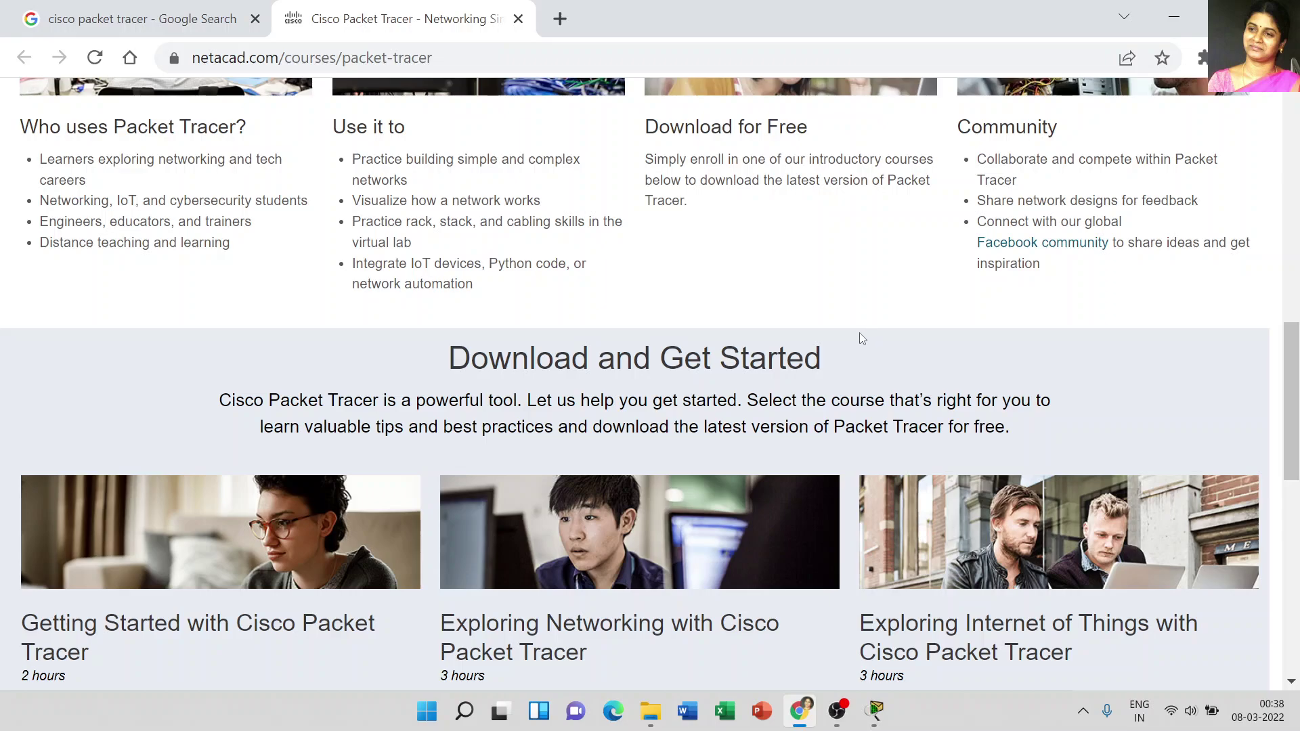
scroll(862, 339, down, 3)
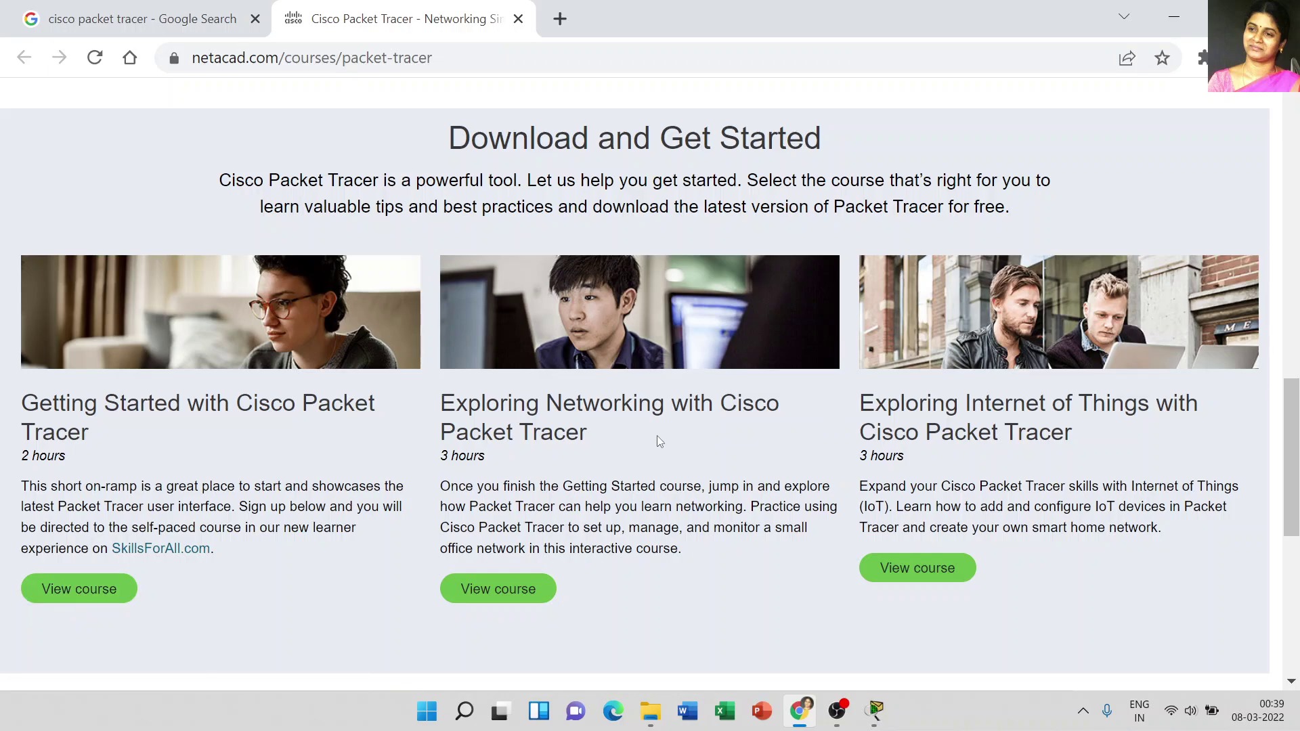
Step: View the Getting Started with Cisco Packet Tracer course and start it to reach the login form
click(79, 583)
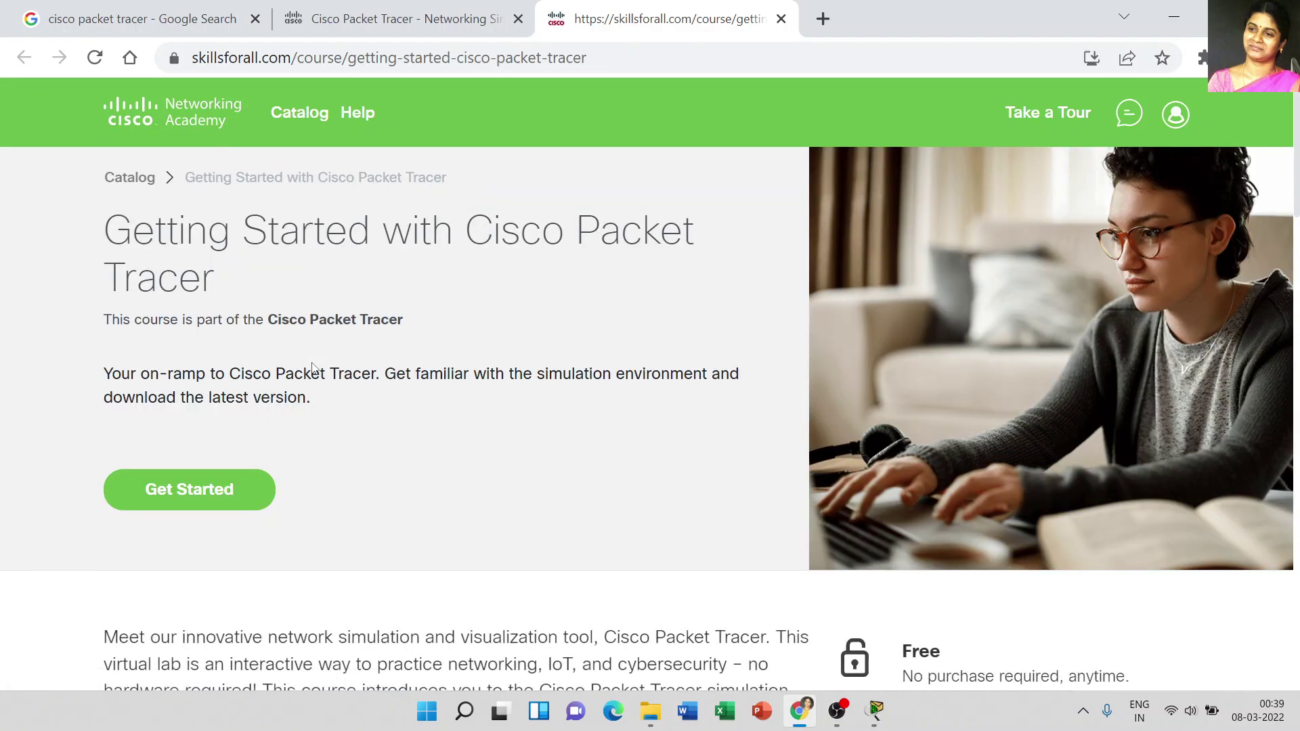
click(195, 497)
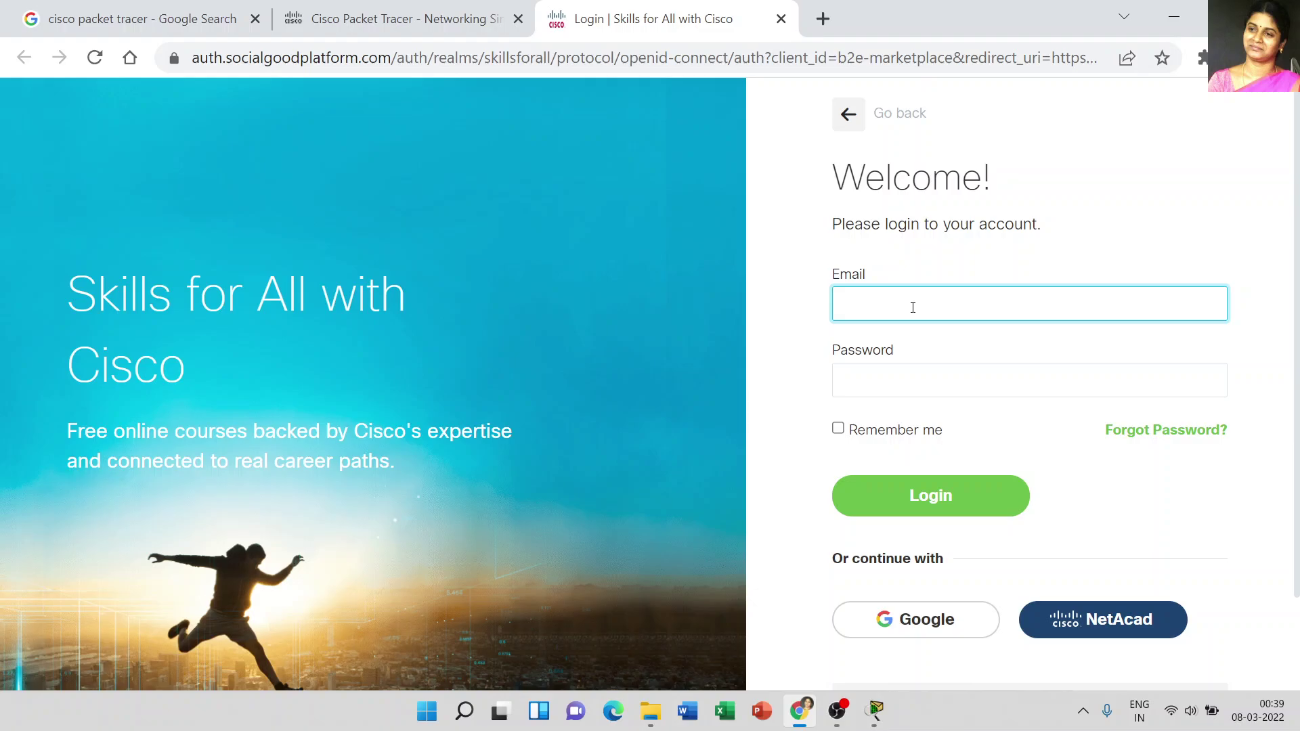
Step: Log in to Skills for All with the account e-mail and password
scroll(1080, 465, down, 2)
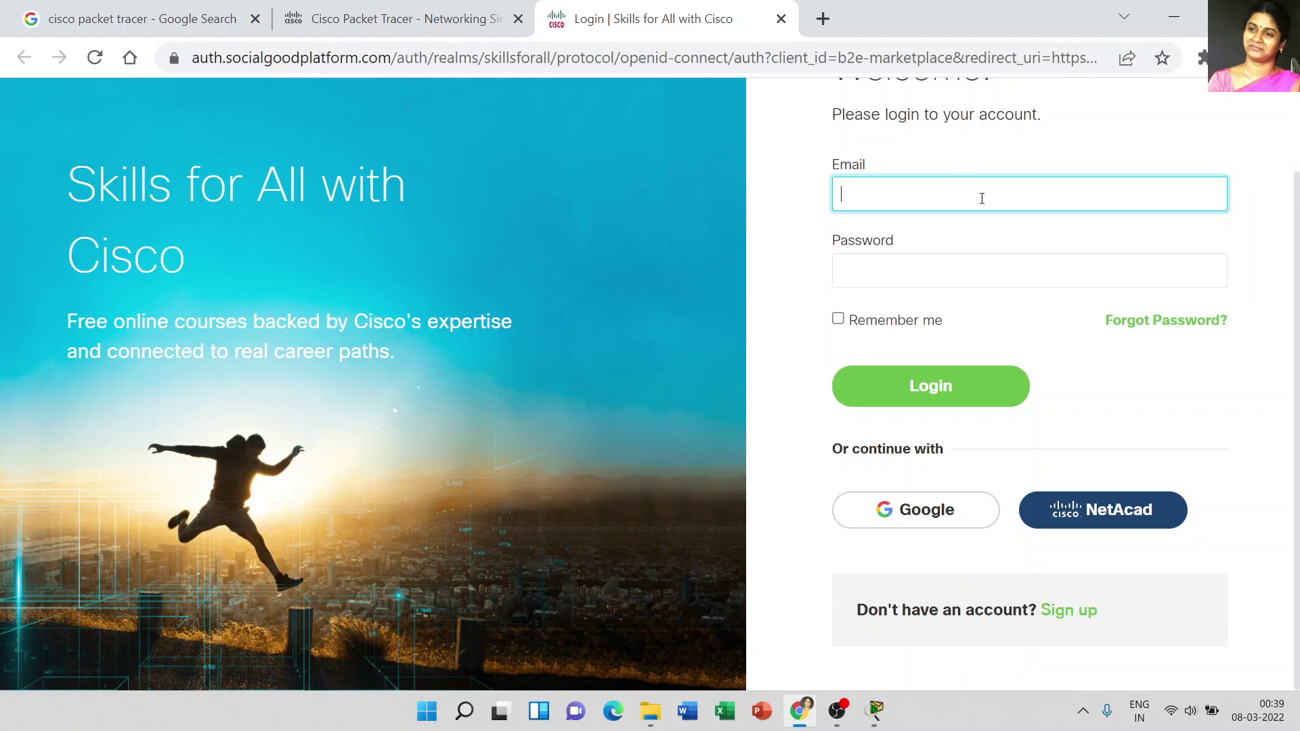
scroll(968, 257, up, 2)
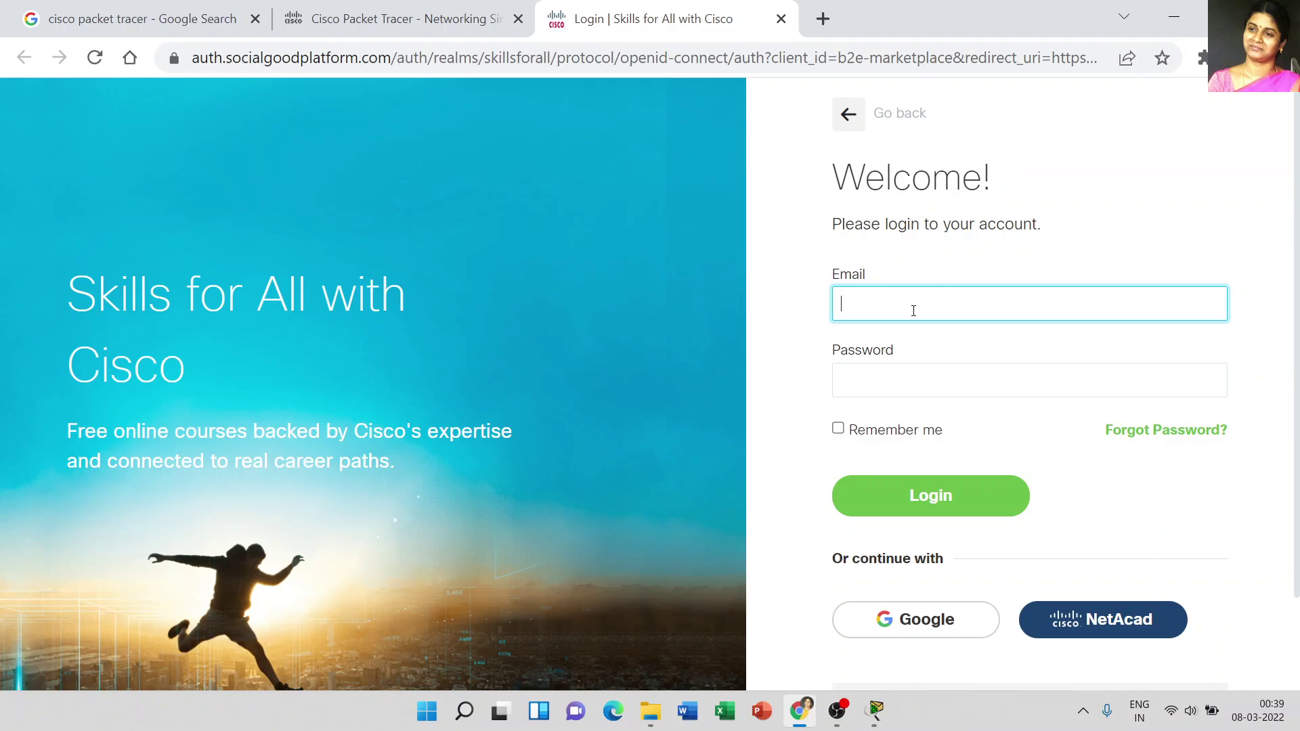
key(Tab)
text(***)
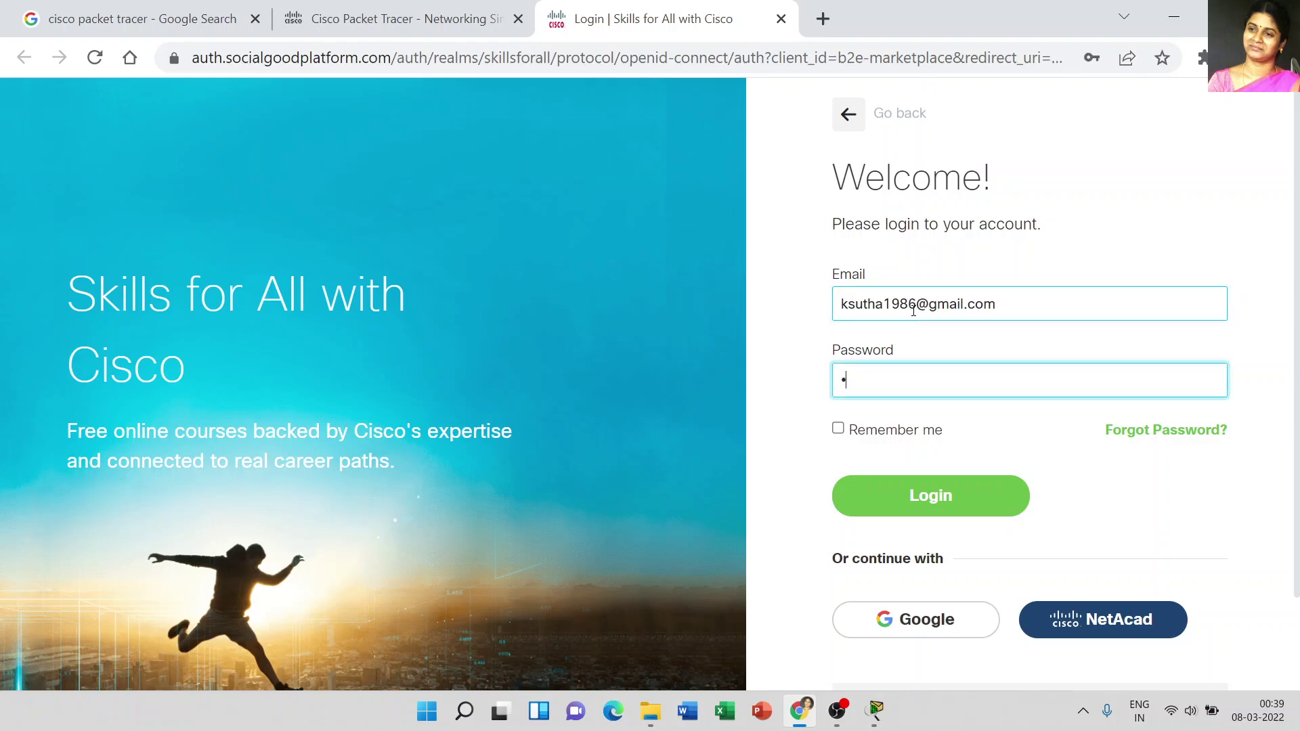
text(********)
click(922, 500)
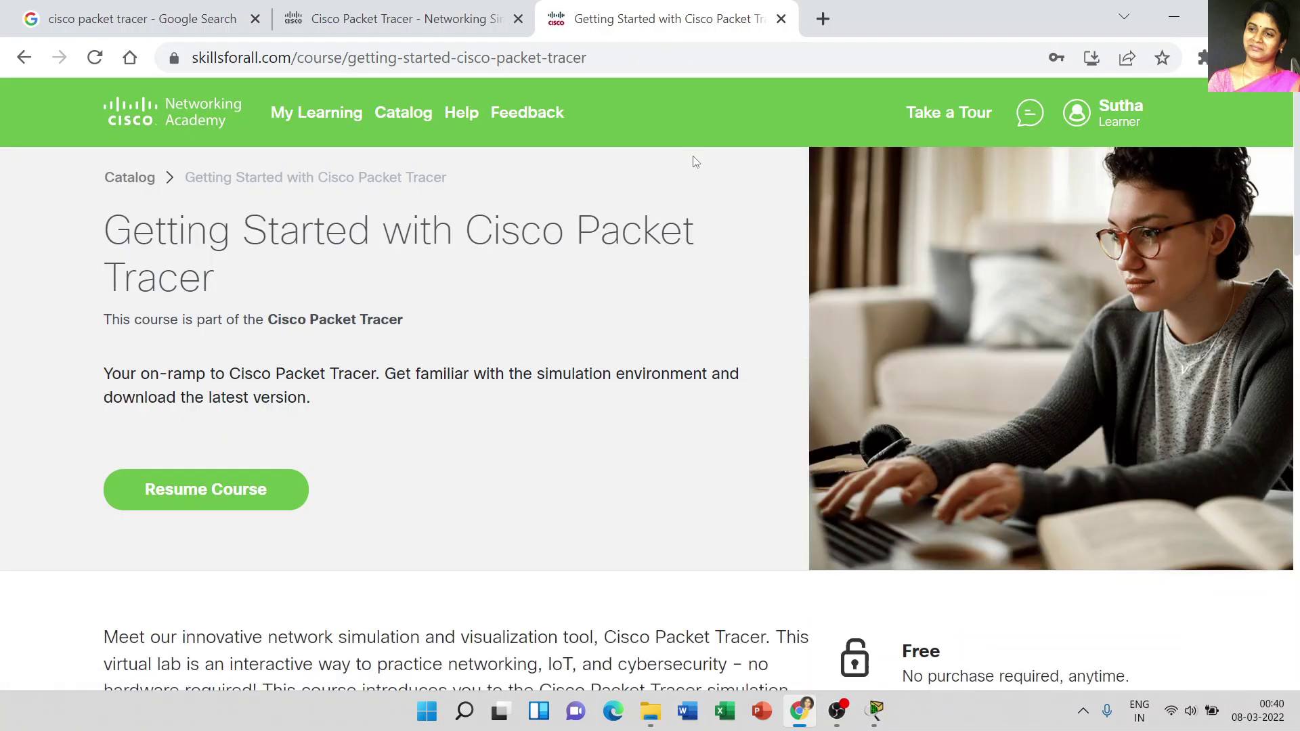
Step: Resume the course, choose the Introduction to Cisco Packet Tracer module and view it in fullscreen
click(201, 492)
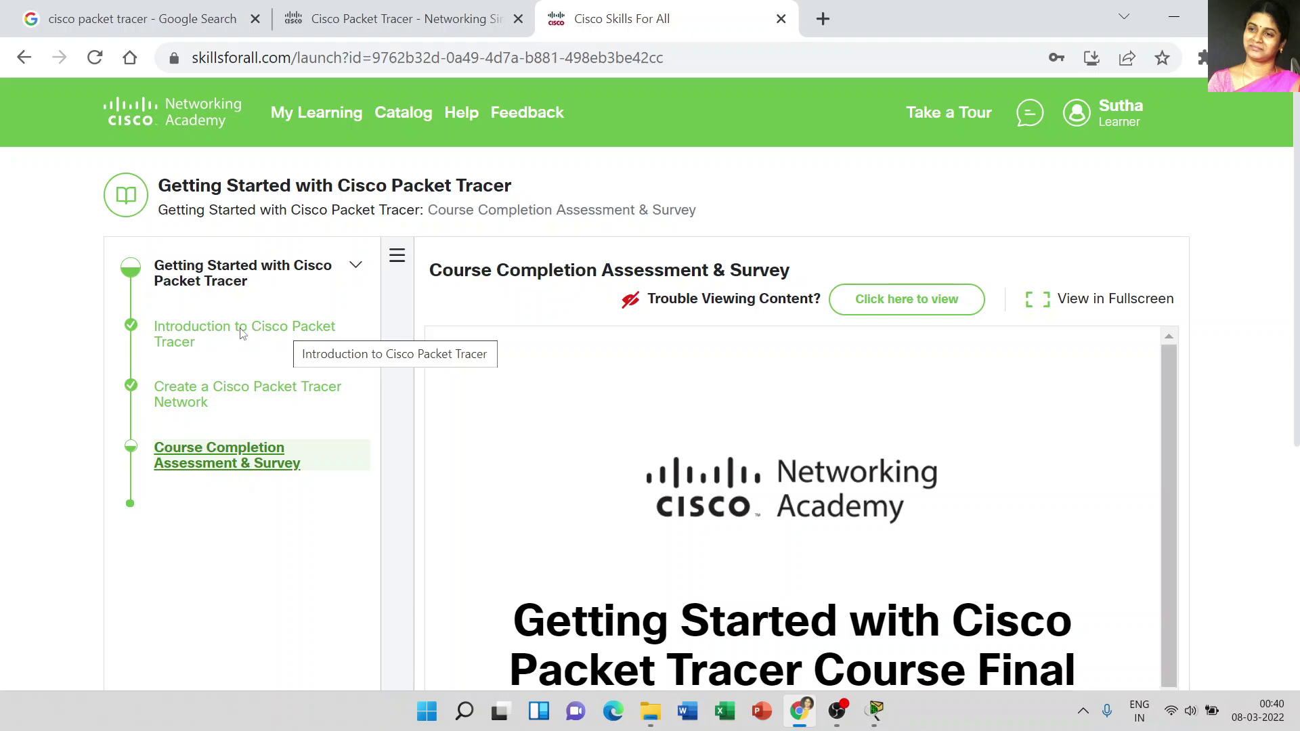
scroll(302, 333, up, 3)
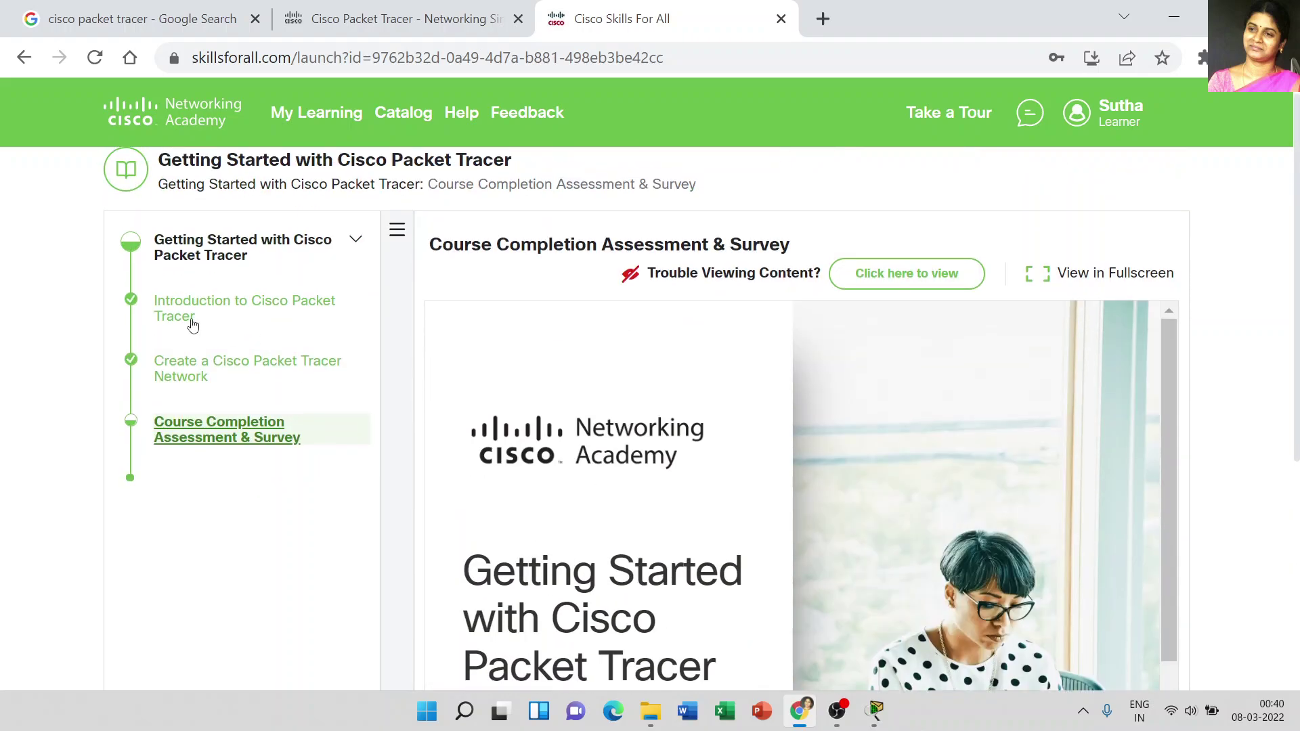
click(237, 311)
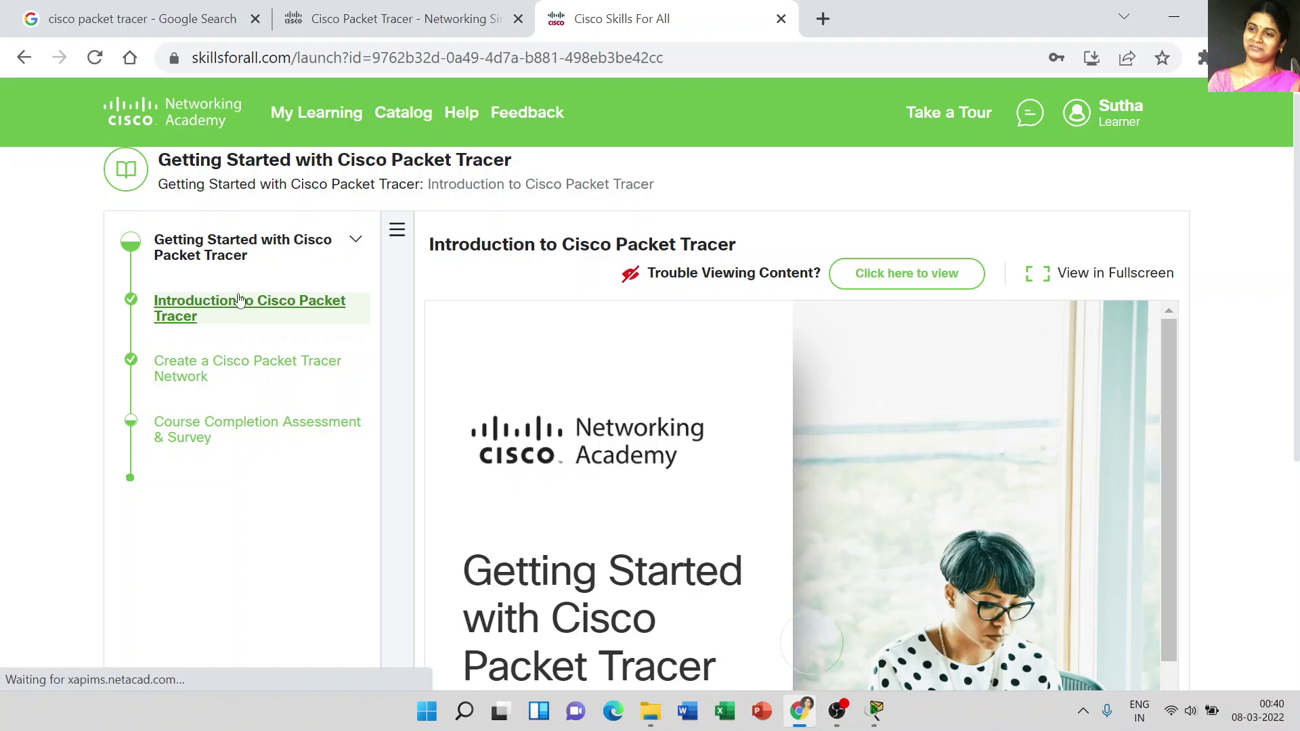
click(1111, 274)
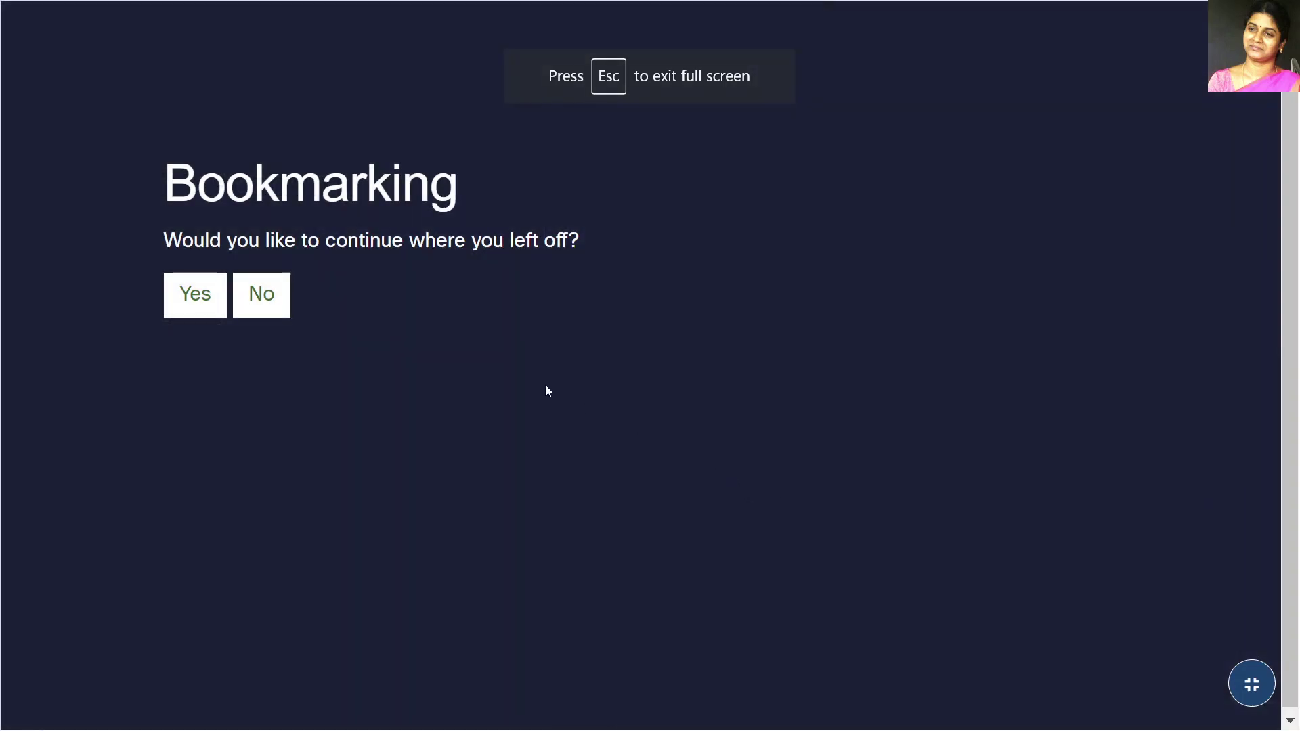
Step: Answer the continue prompt and scroll the Module 1 contents down to the 1.0 Welcome lesson
click(280, 304)
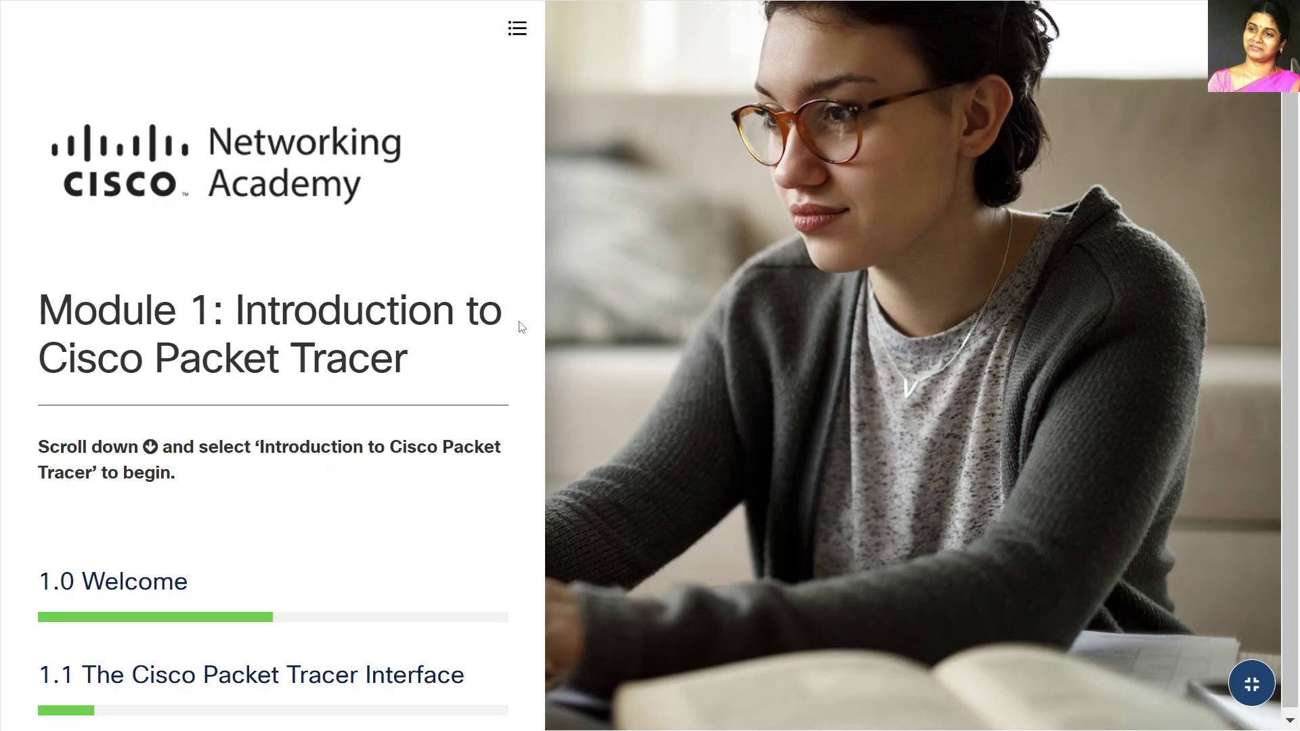
scroll(246, 467, down, 1)
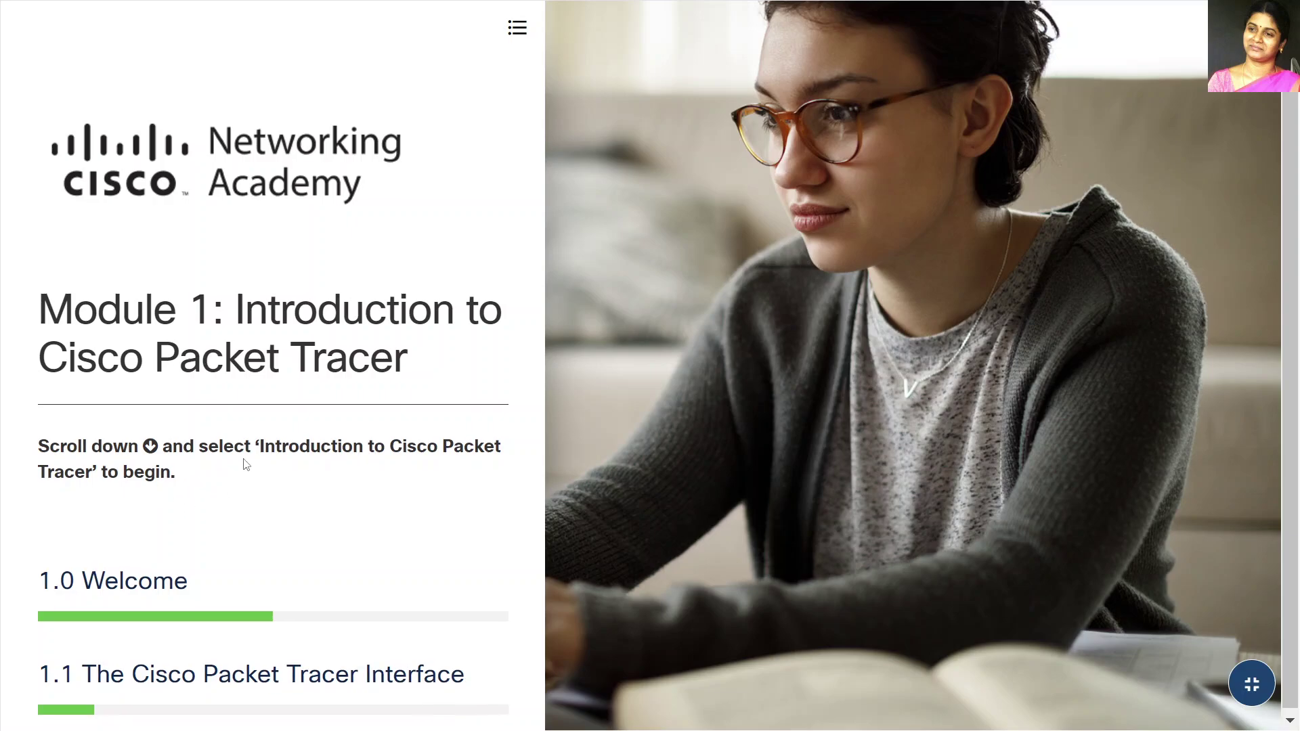
mouse_move(212, 665)
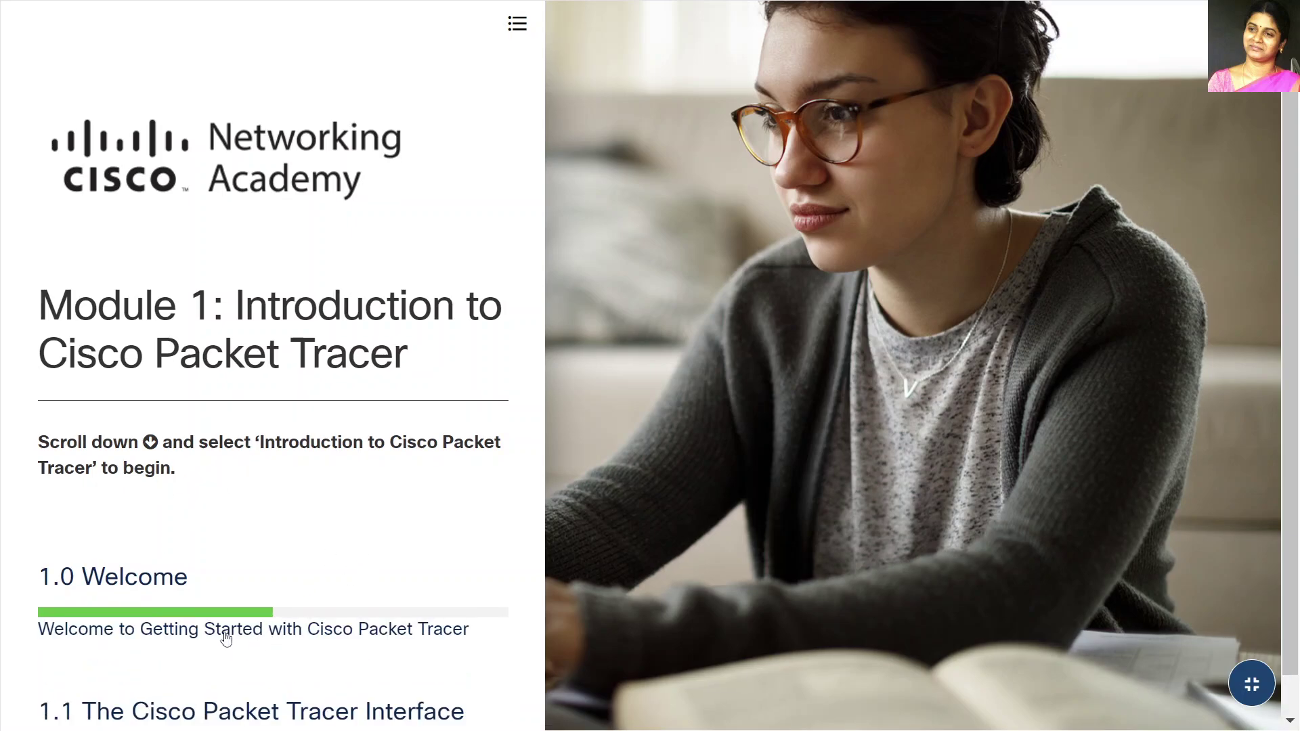
Step: Open the Welcome to Getting Started lesson and scroll down to the Resources Available to You section
click(225, 635)
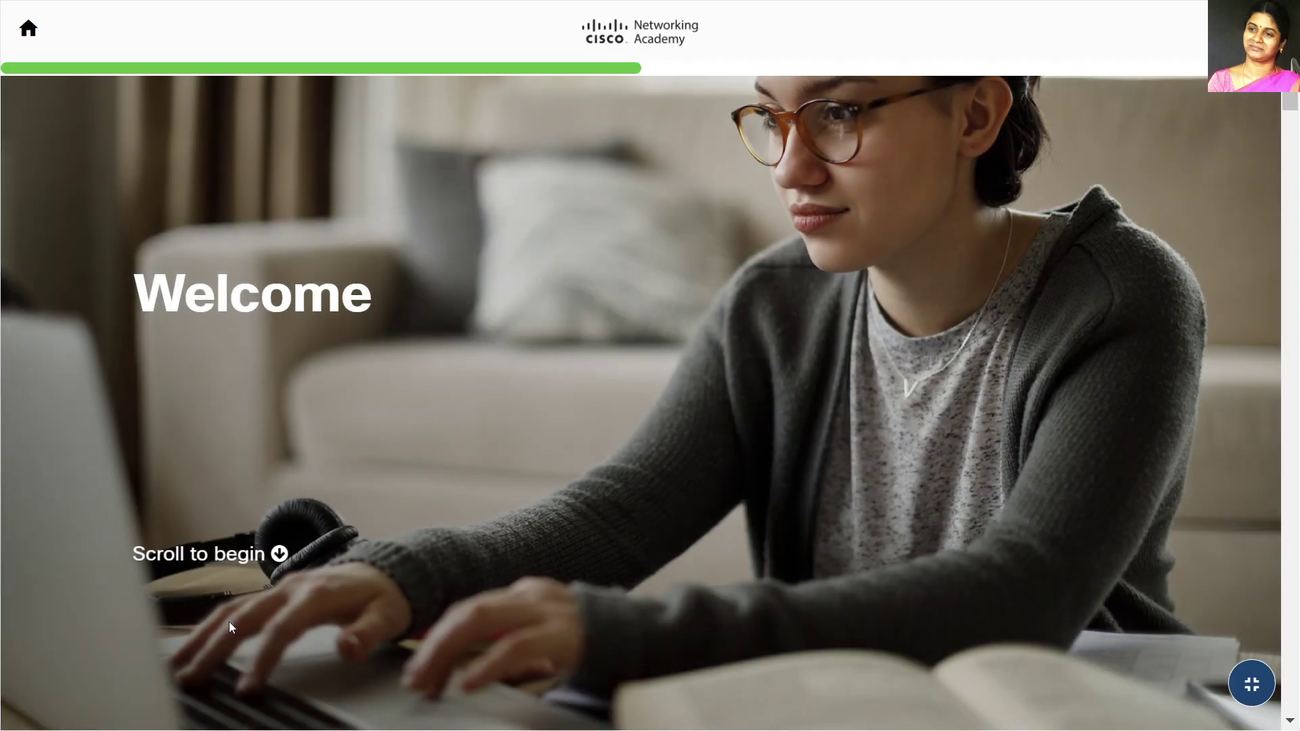
scroll(570, 338, down, 10)
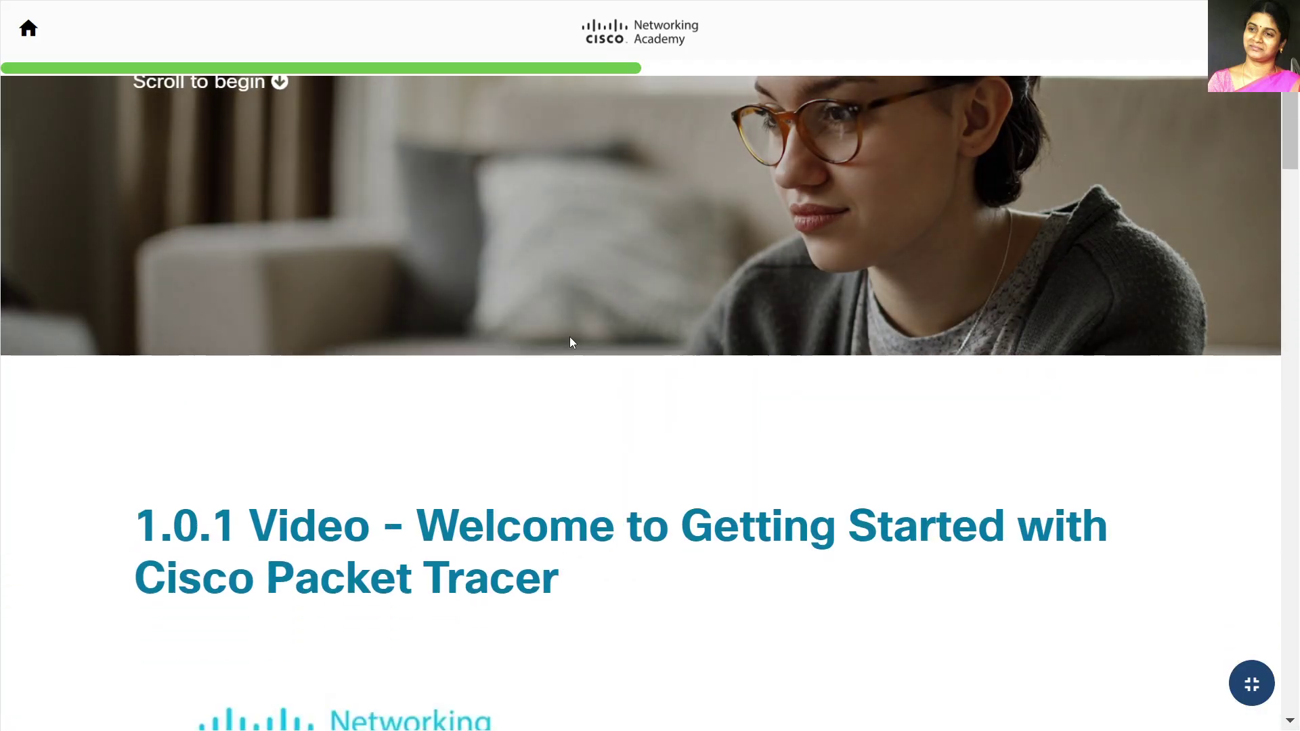
scroll(570, 339, down, 3)
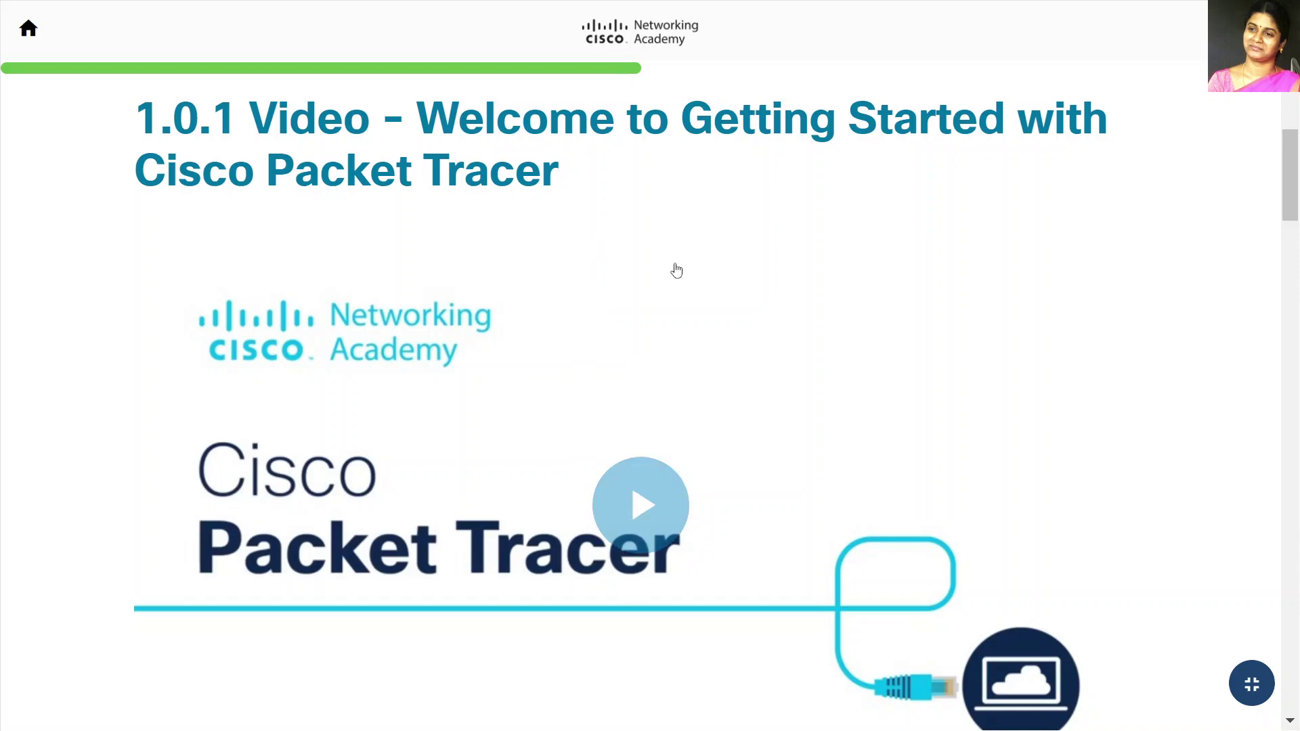
scroll(575, 371, down, 10)
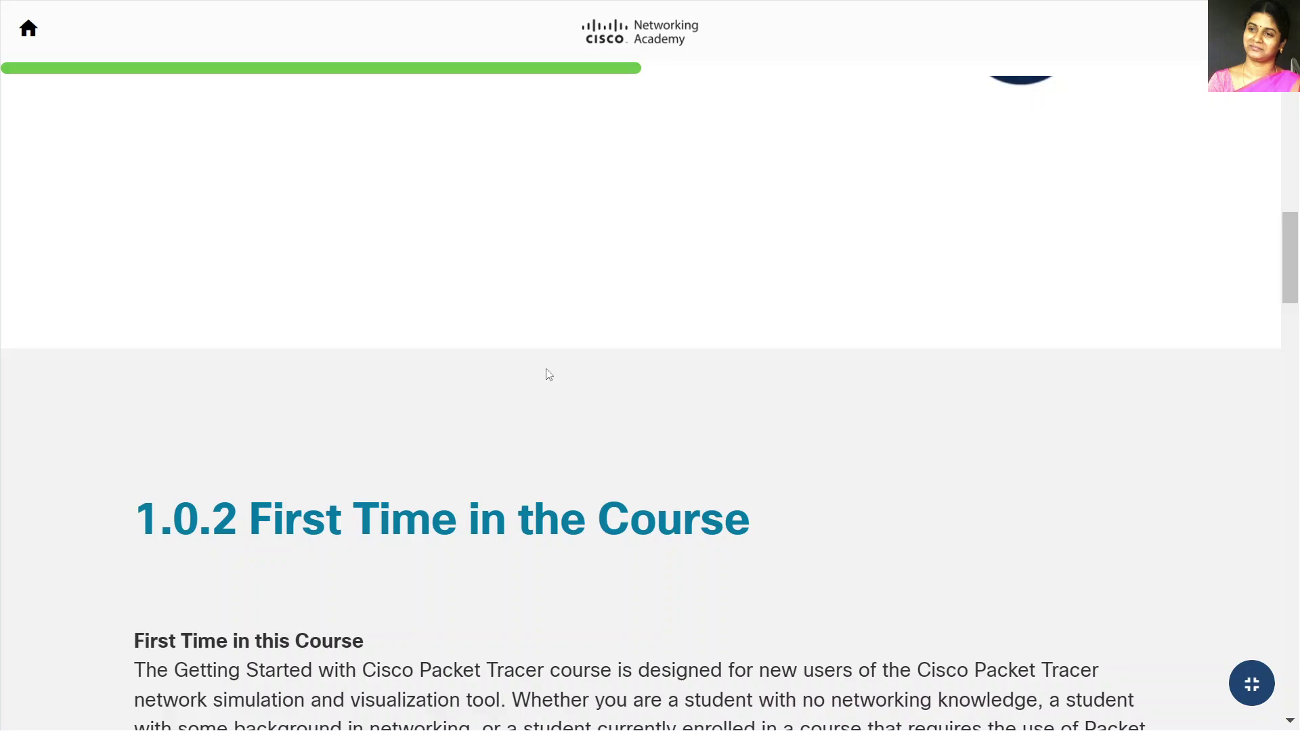
scroll(540, 383, down, 7)
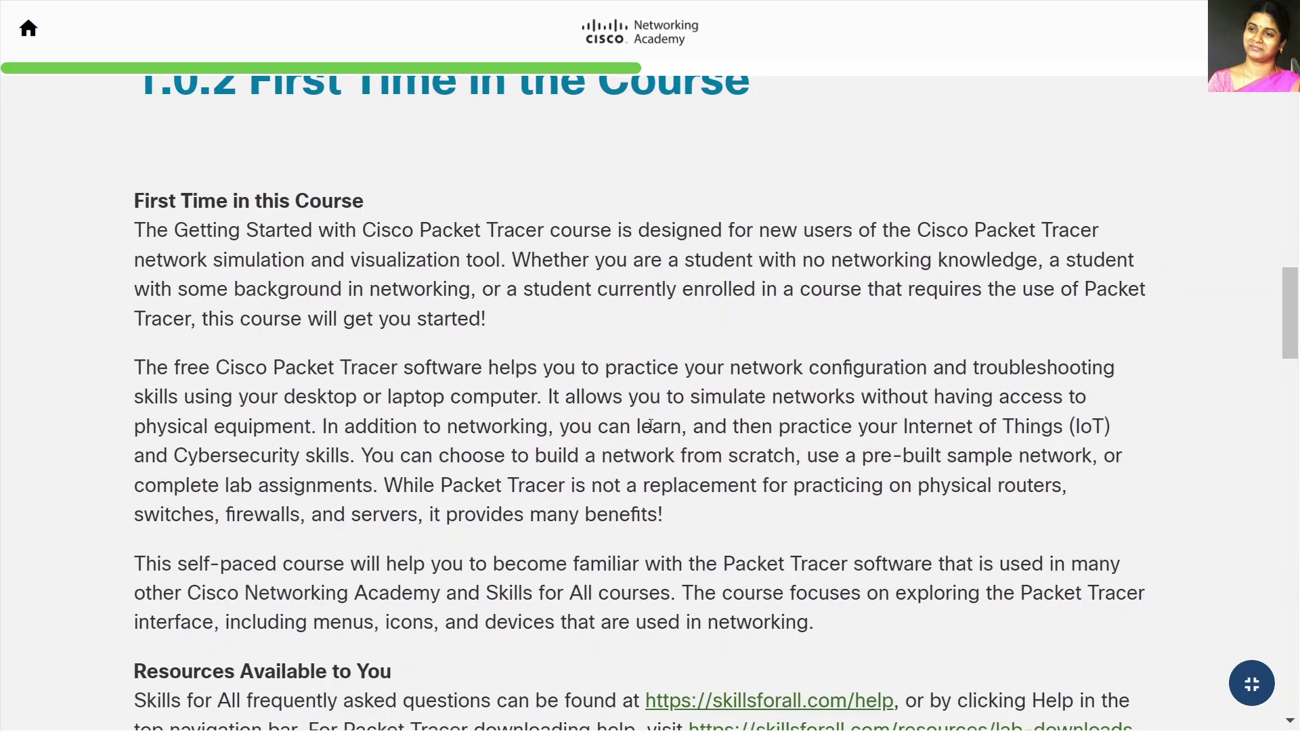
scroll(648, 425, down, 3)
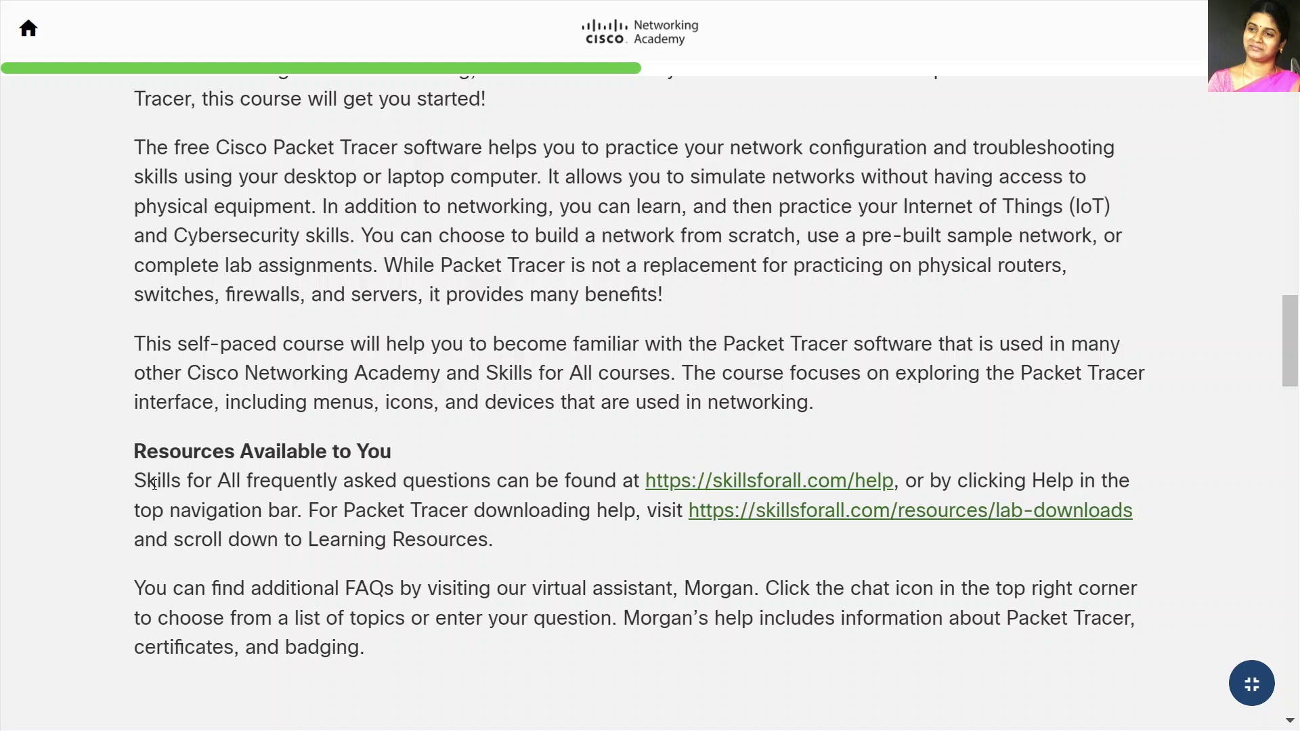
drag(136, 448, 403, 453)
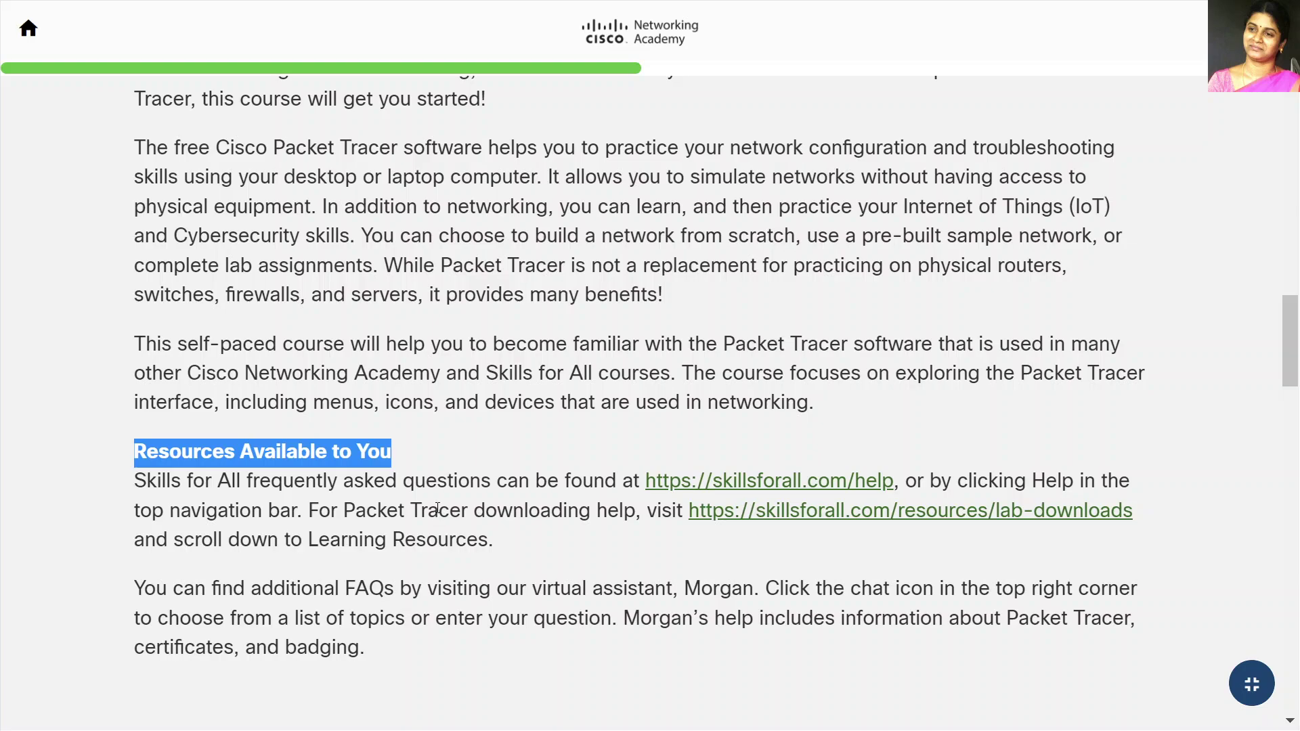
click(787, 542)
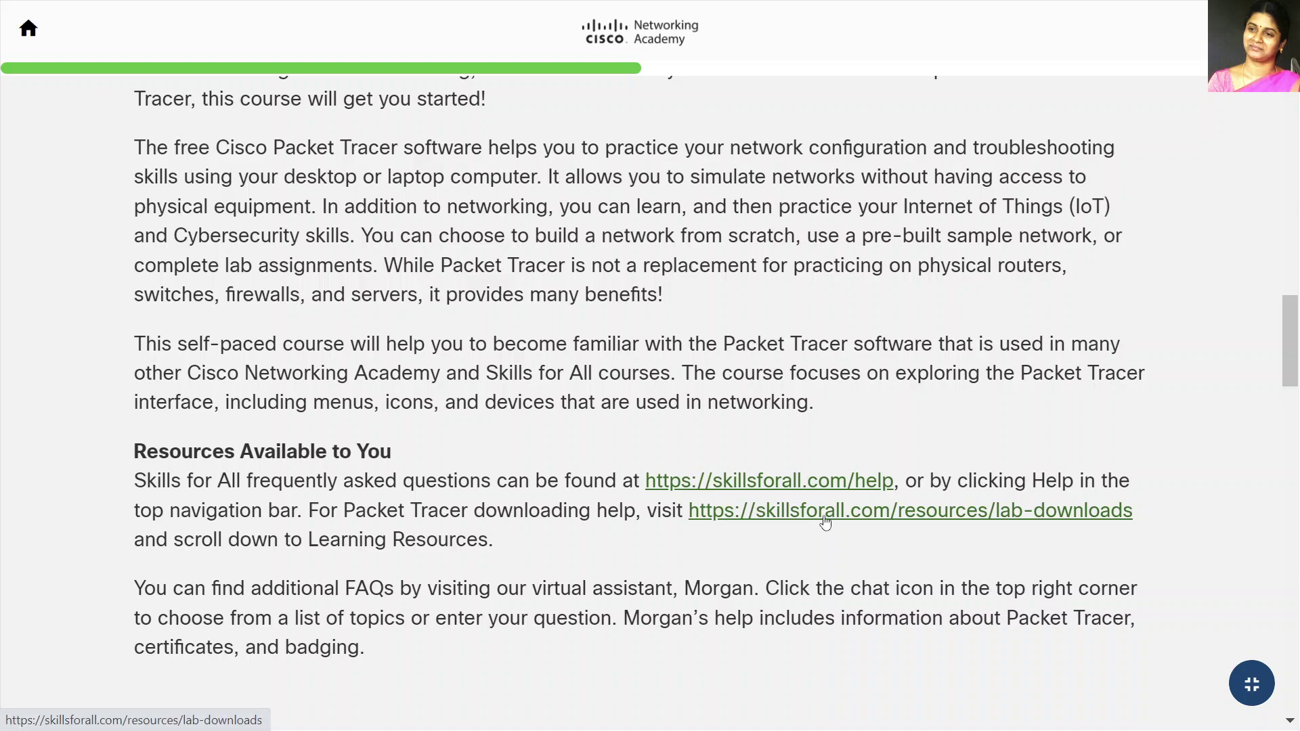
Step: Follow the lab-downloads link and scroll to the Packet Tracer 8.1.1 downloads and system requirements
click(825, 518)
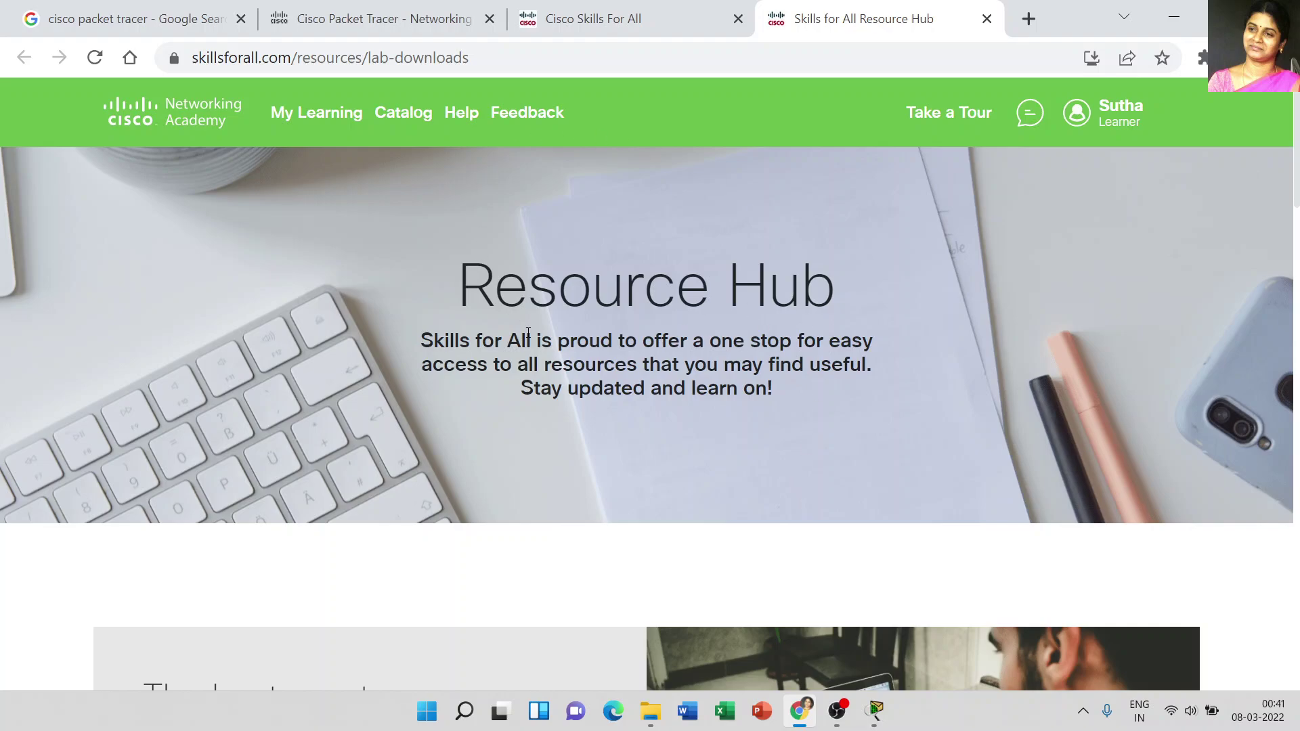
scroll(515, 374, down, 3)
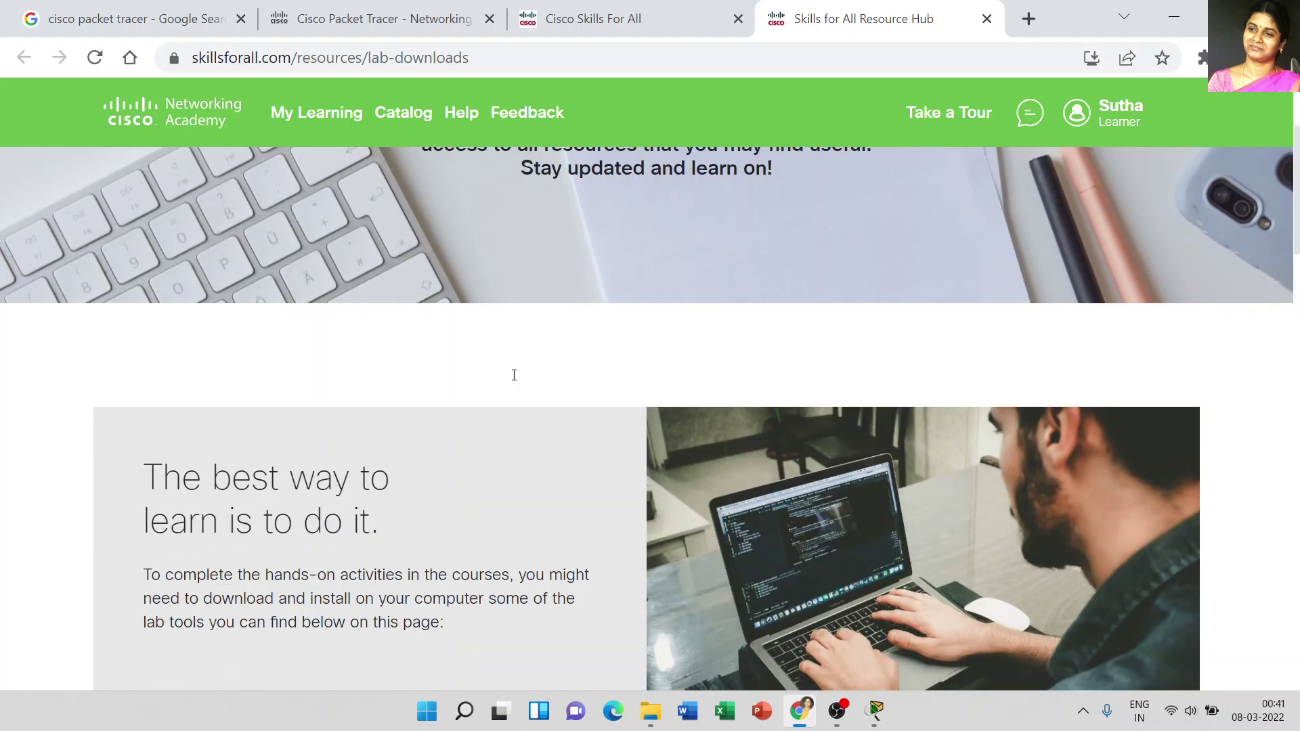
scroll(511, 375, down, 6)
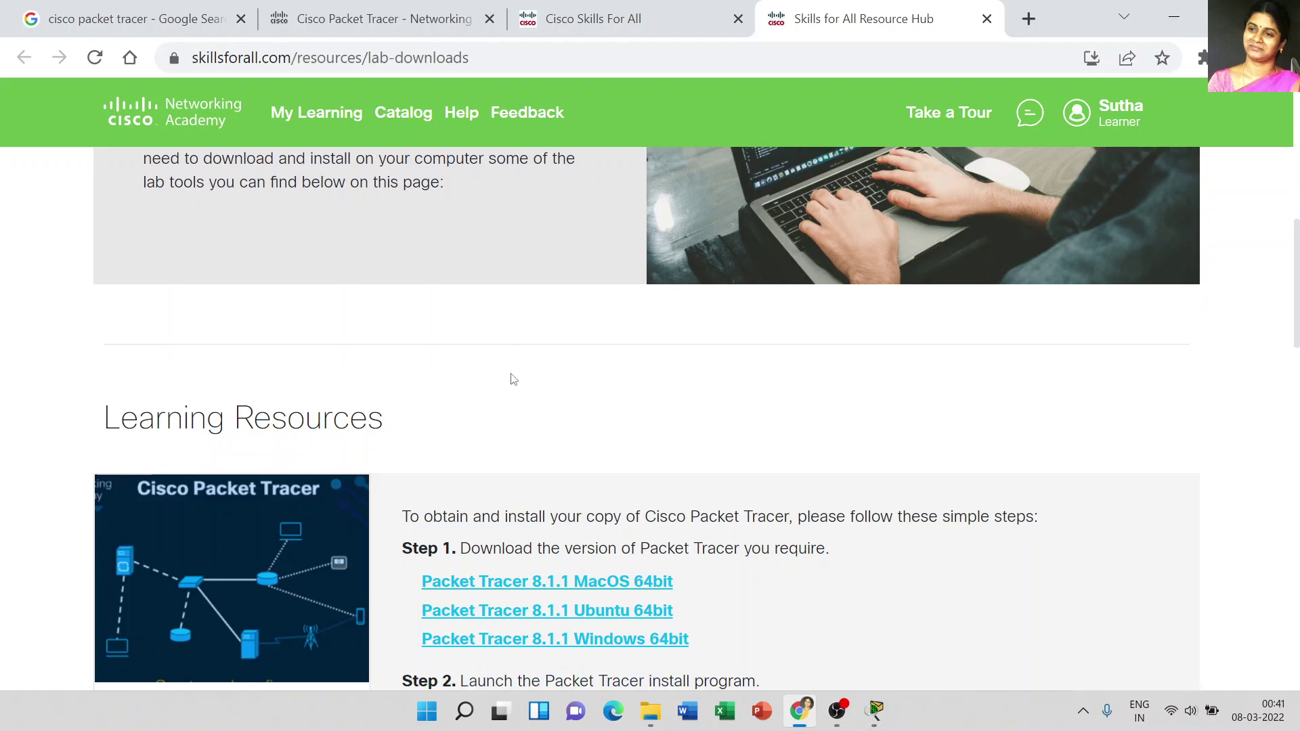
scroll(512, 376, down, 3)
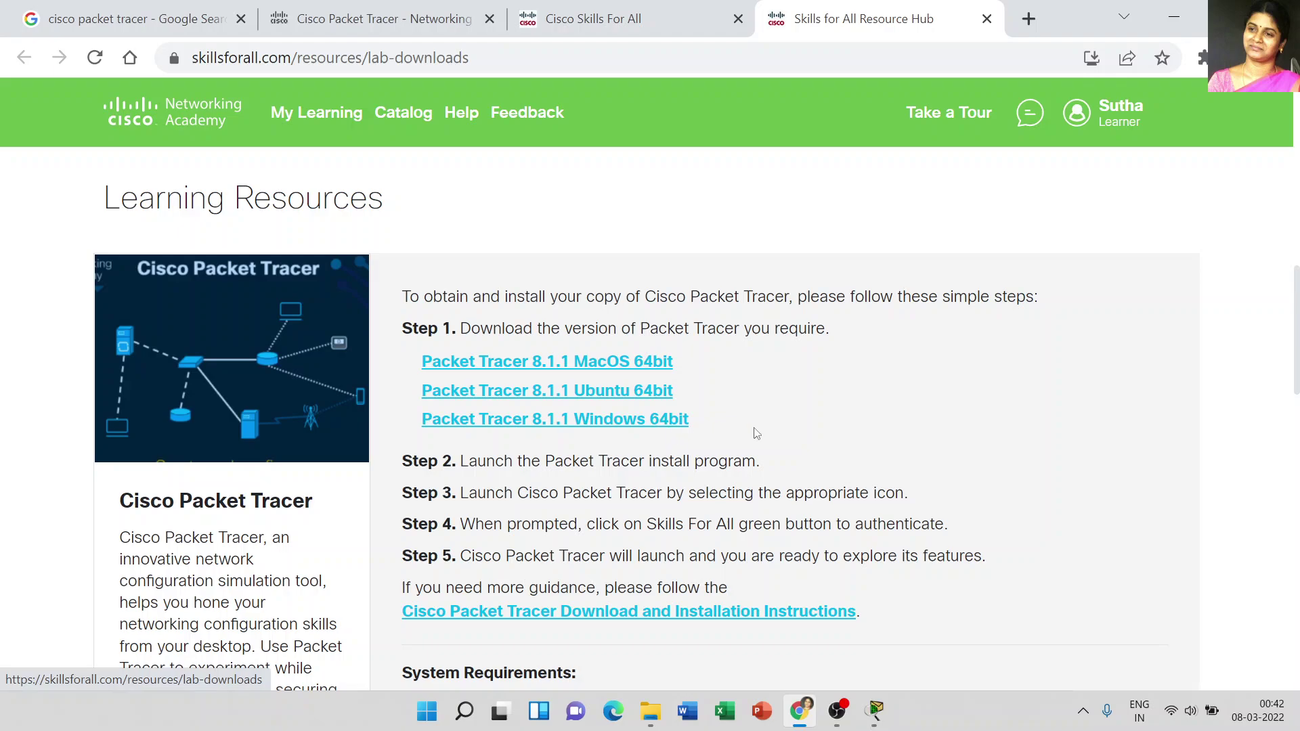
scroll(751, 438, down, 3)
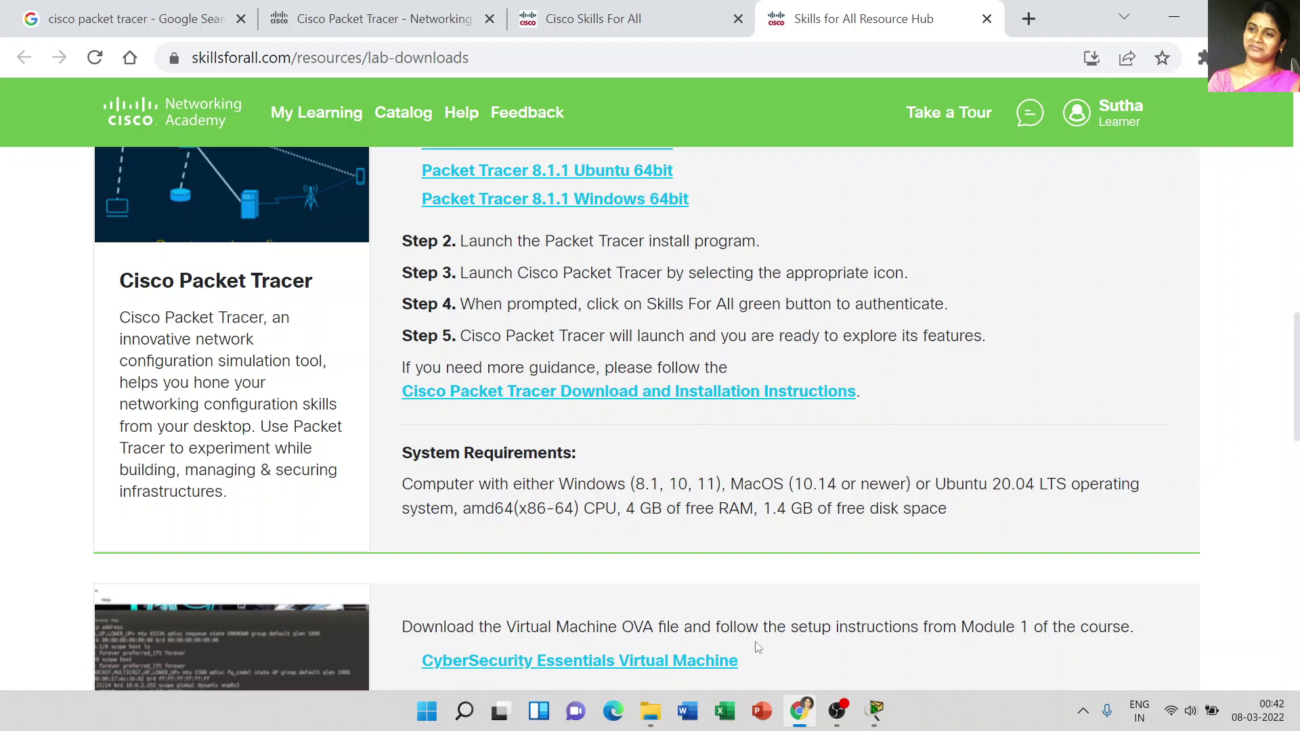
mouse_move(844, 712)
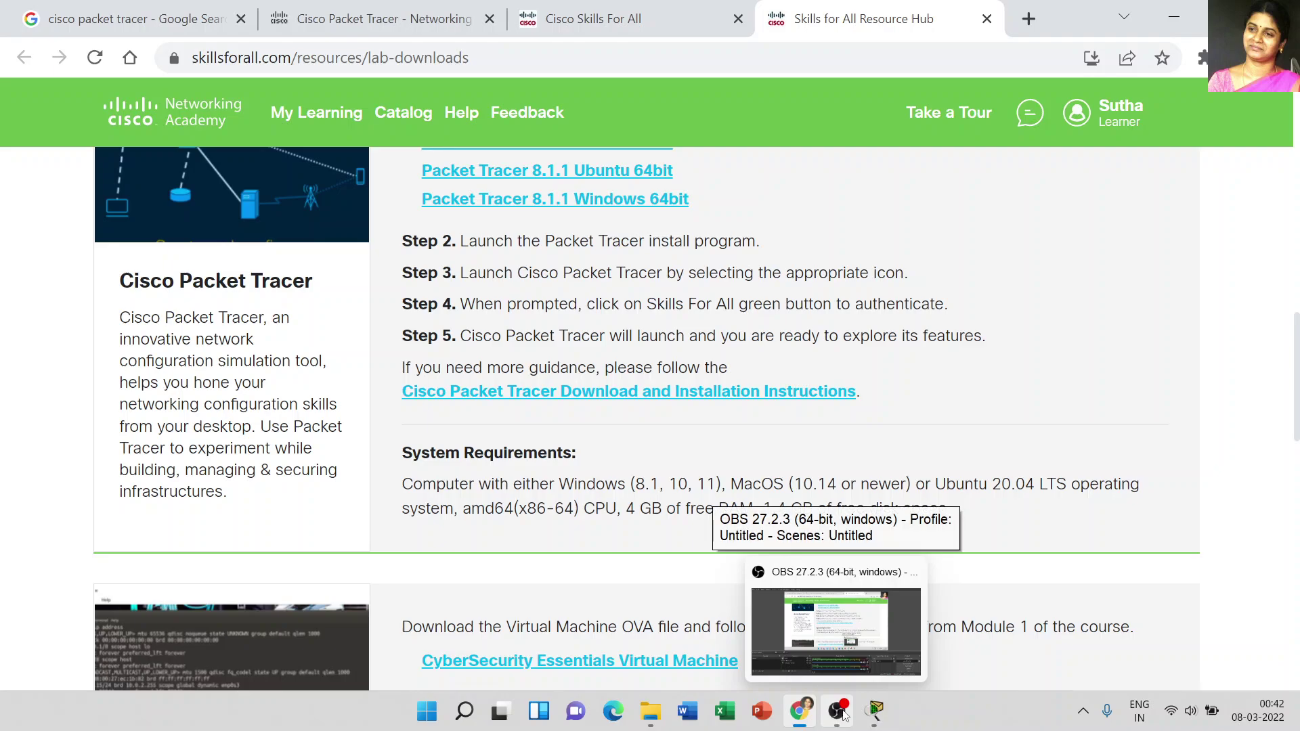
Step: Switch to the Cisco Packet Tracer window showing an empty Logical workspace
click(892, 643)
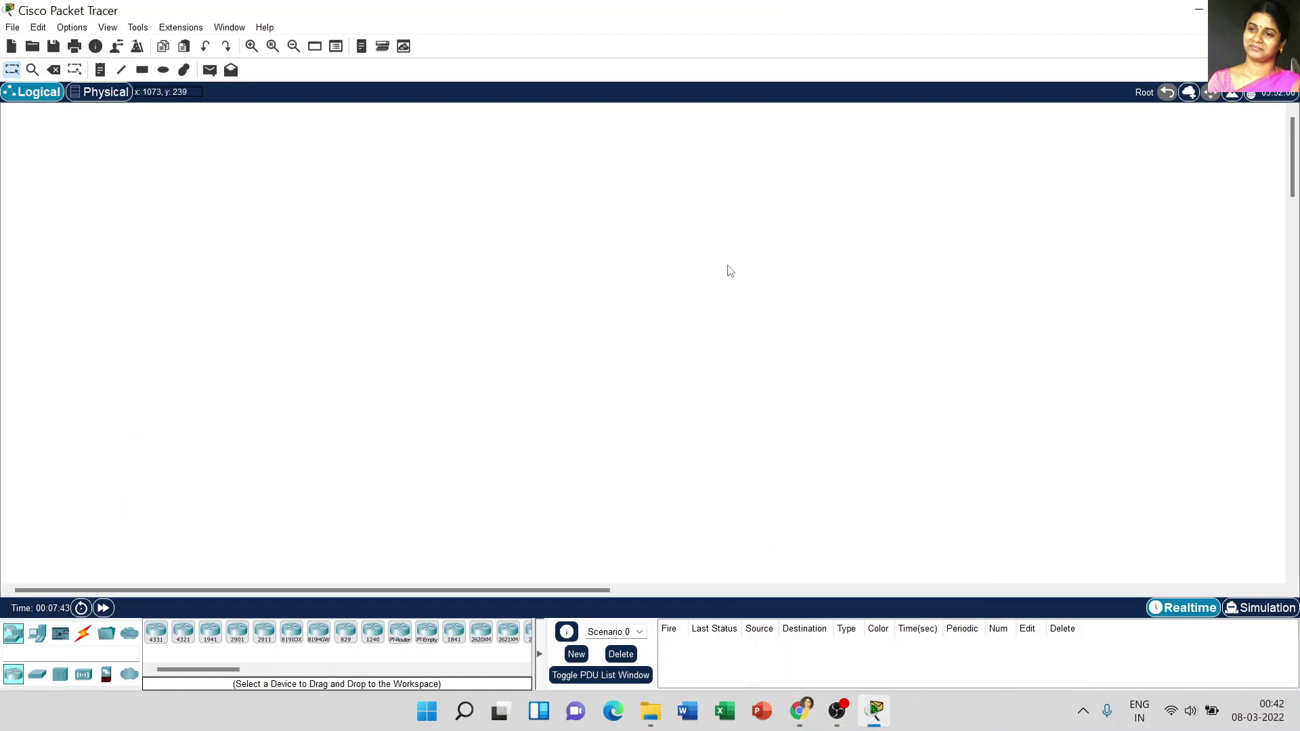